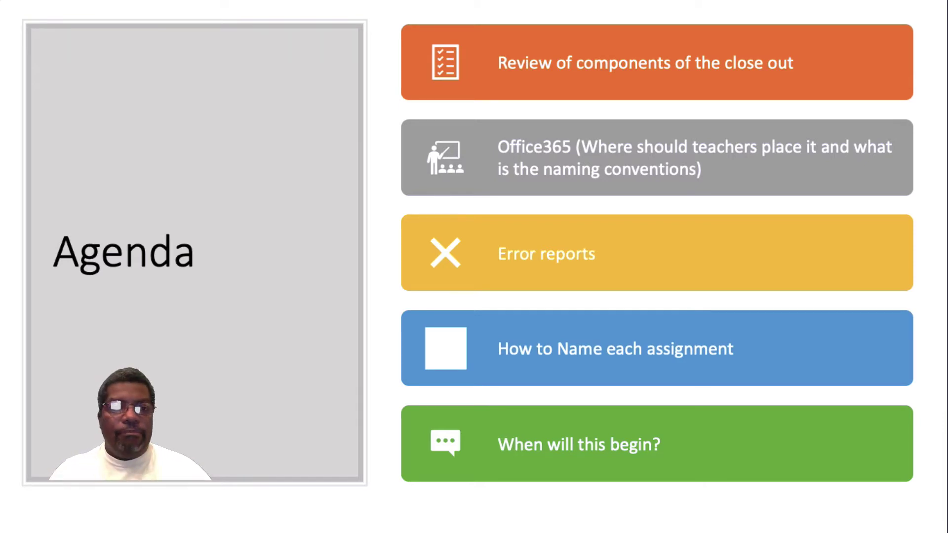
Advance to the "Documents to be archived" slide and switch to the failure log document in Word.
key("Right")
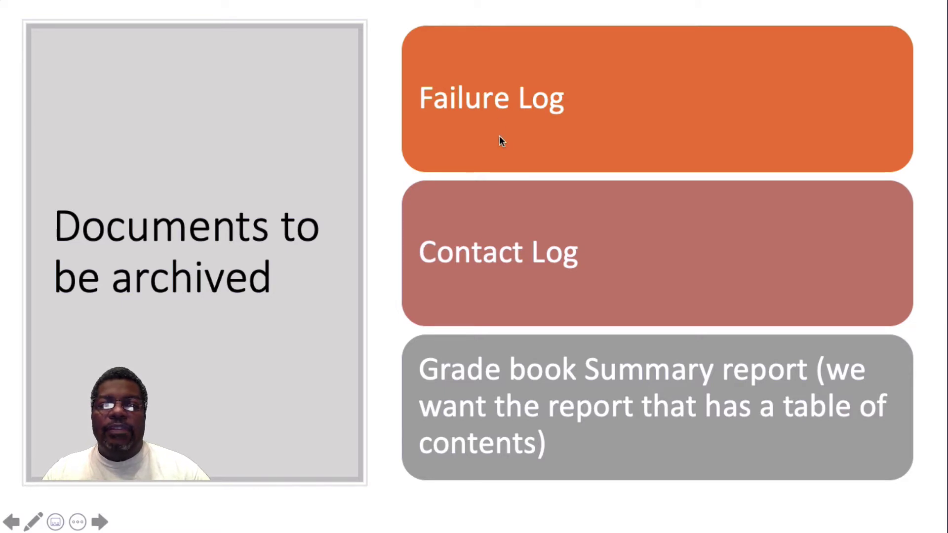
key("super+Tab")
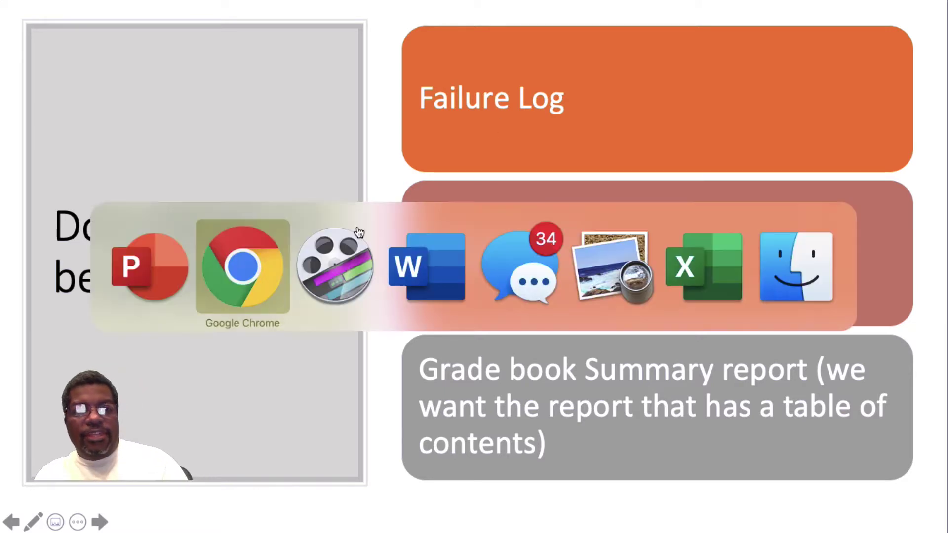
key("super+Tab")
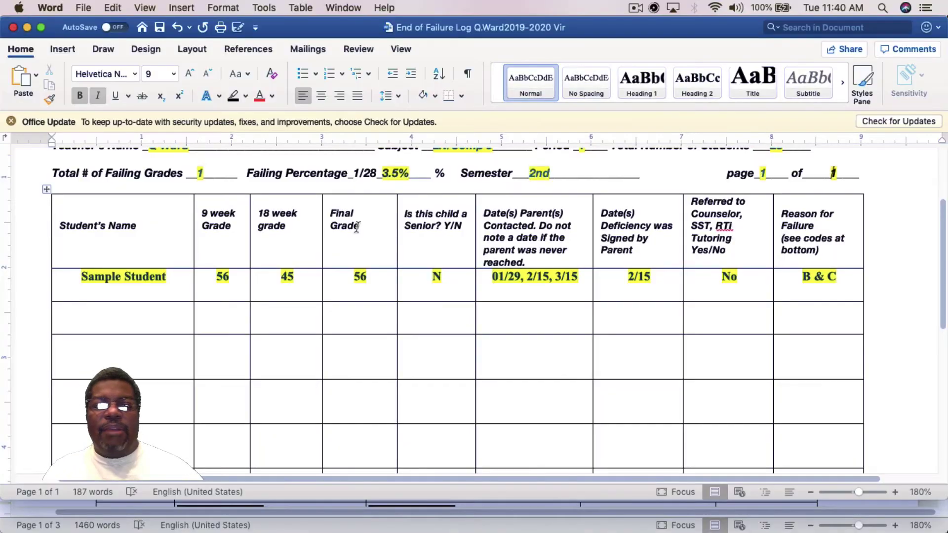
Examine the failure log's header fields, sample student row and the deficiency codes beneath the table.
scroll(357, 227, "up", 4)
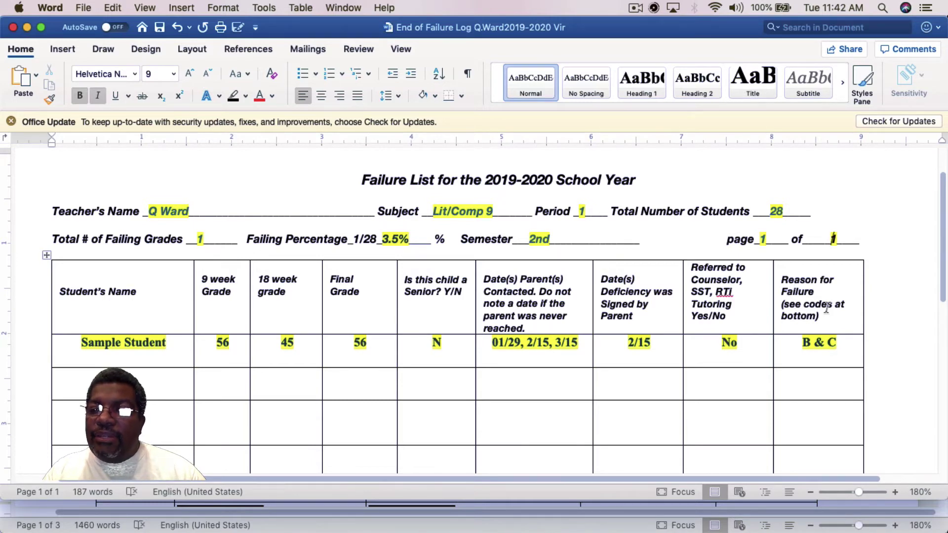
scroll(756, 390, "down", 8)
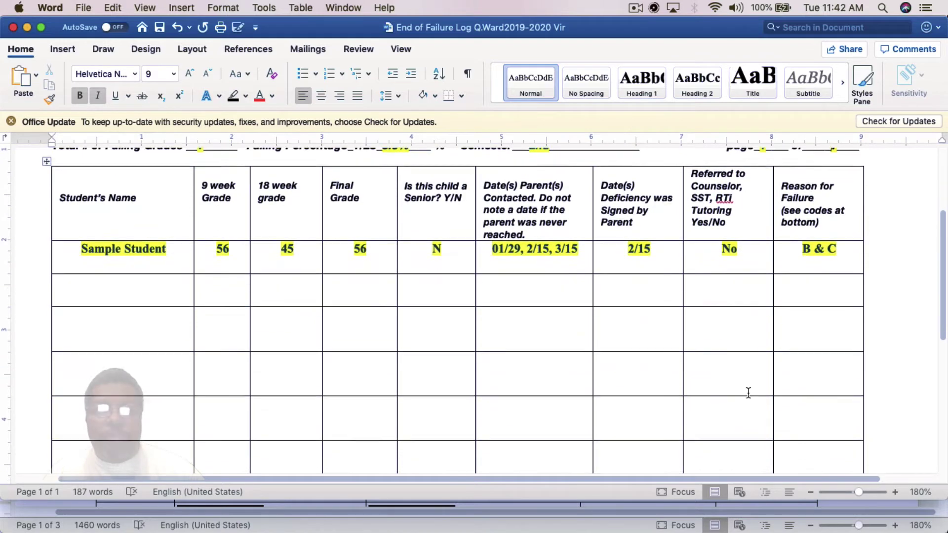
scroll(750, 389, "down", 5)
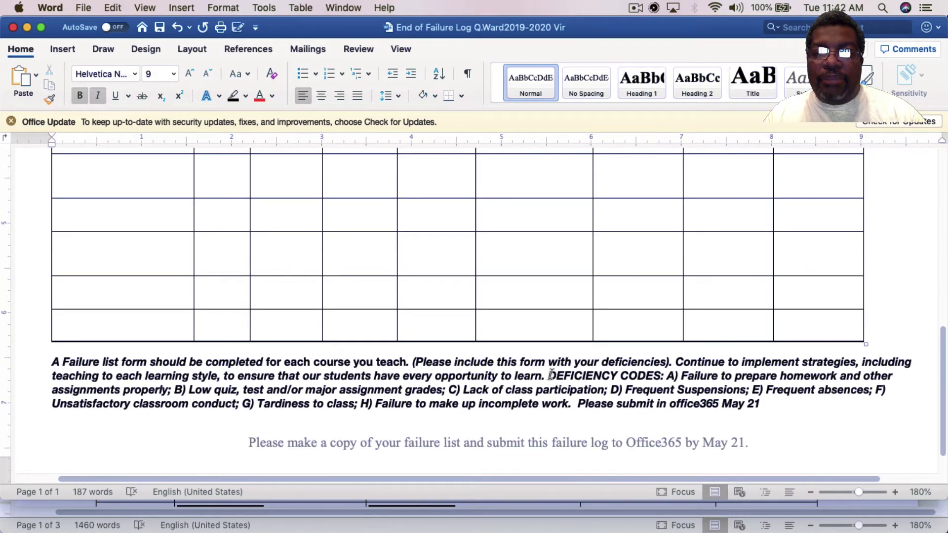
left_click_drag(547, 376, 660, 377)
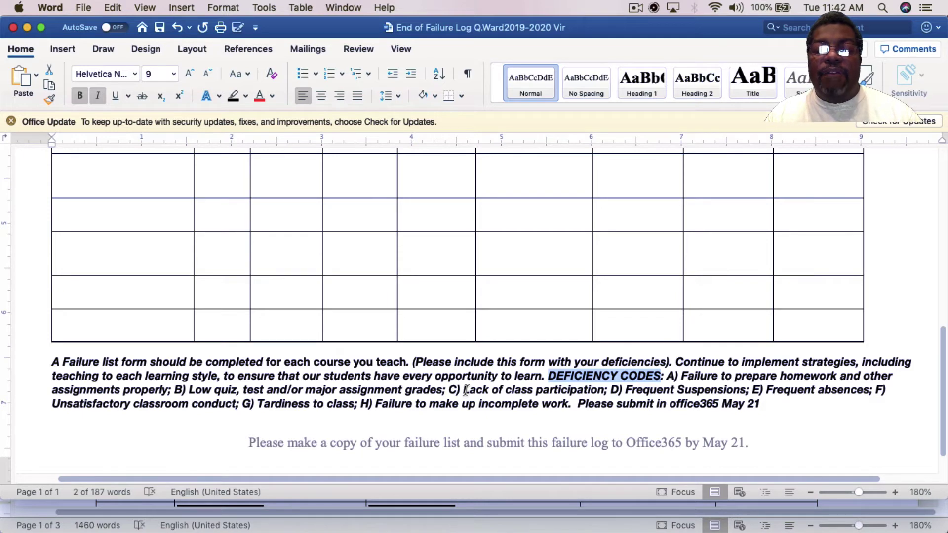
scroll(467, 391, "down", 1)
scroll(467, 391, "up", 10)
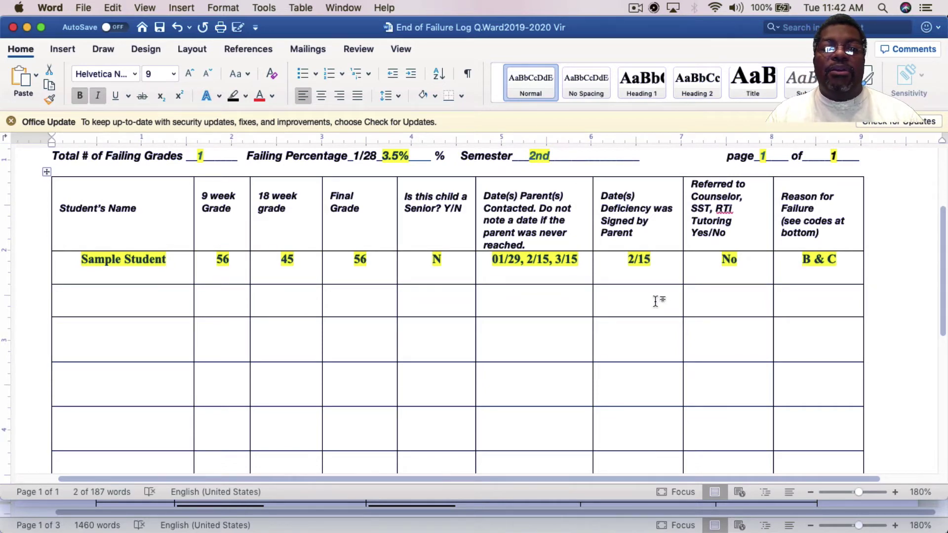
scroll(655, 301, "up", 4)
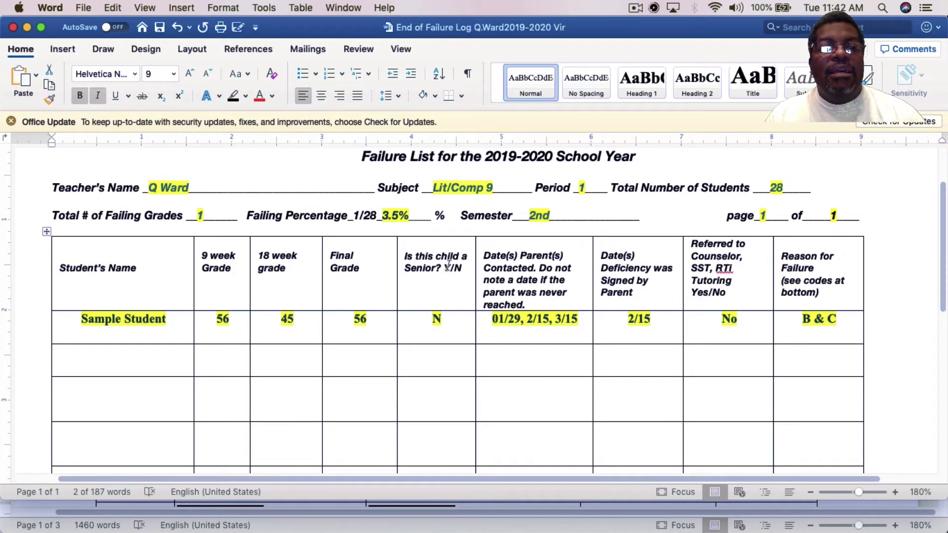
scroll(452, 273, "up", 3)
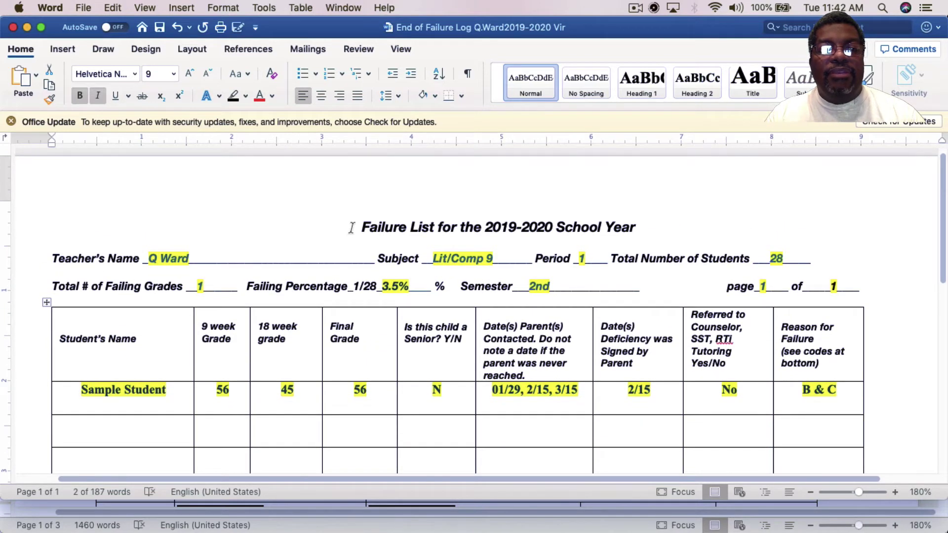
Copy the entire failure list form, from its title through the deficiency codes paragraph.
left_click_drag(351, 224, 766, 368)
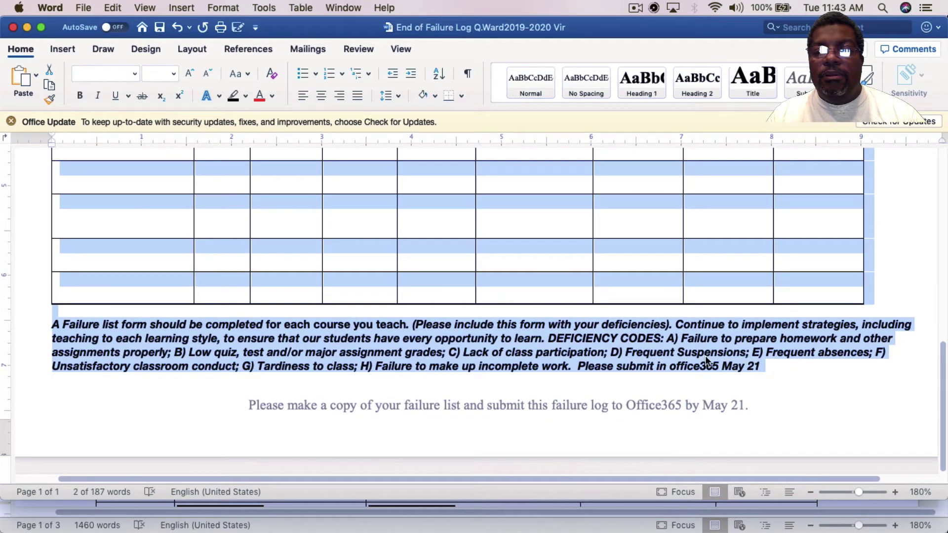
right_click(691, 353)
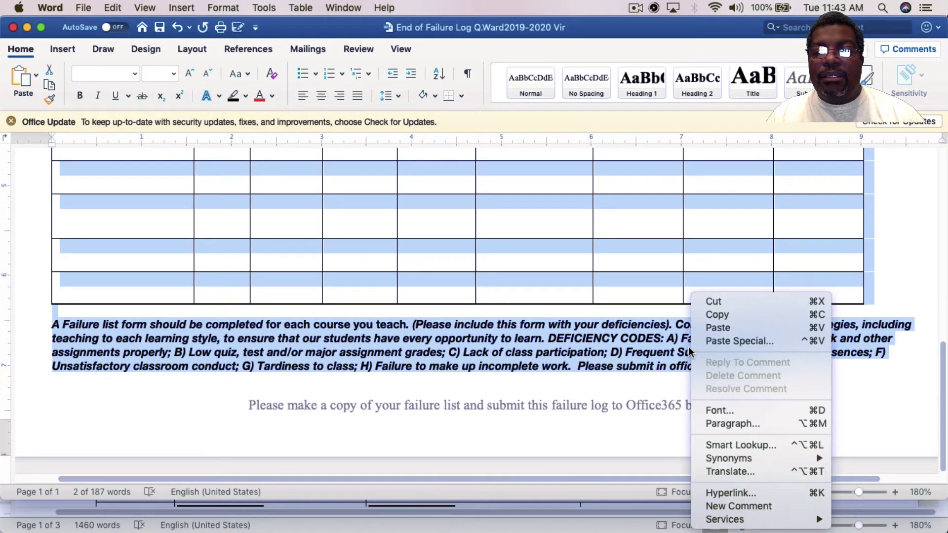
left_click(713, 316)
Start a second page after the deficiency codes paragraph and paste the copied failure list form there.
left_click(779, 363)
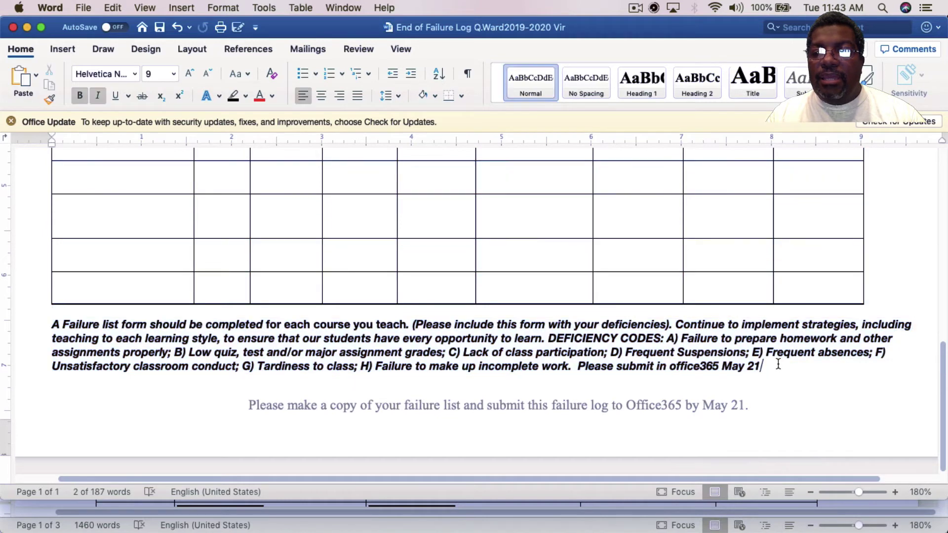
key("Return")
key("Return")
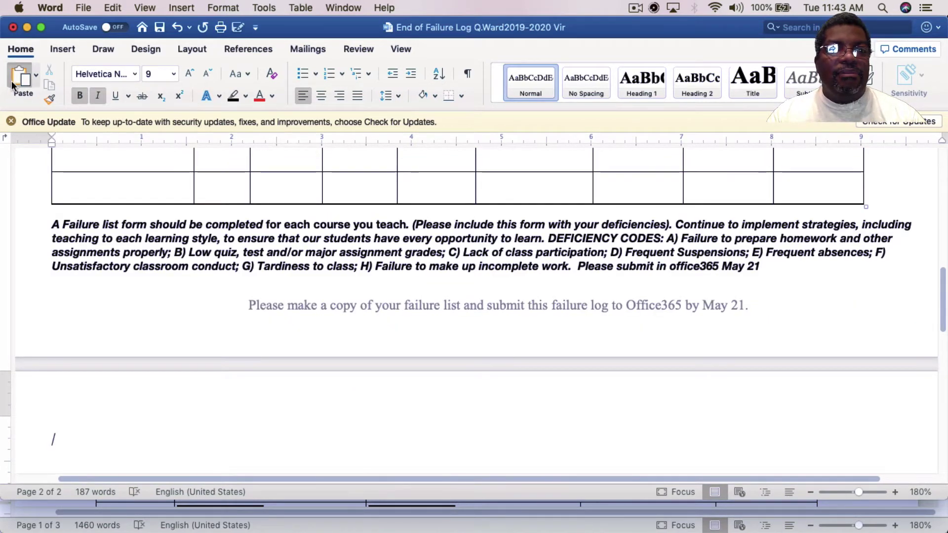
key("BackSpace")
On the first page, clear the sample row's student name, all three grades, senior status and parent contact dates.
scroll(302, 349, "up", 3)
scroll(305, 329, "up", 10)
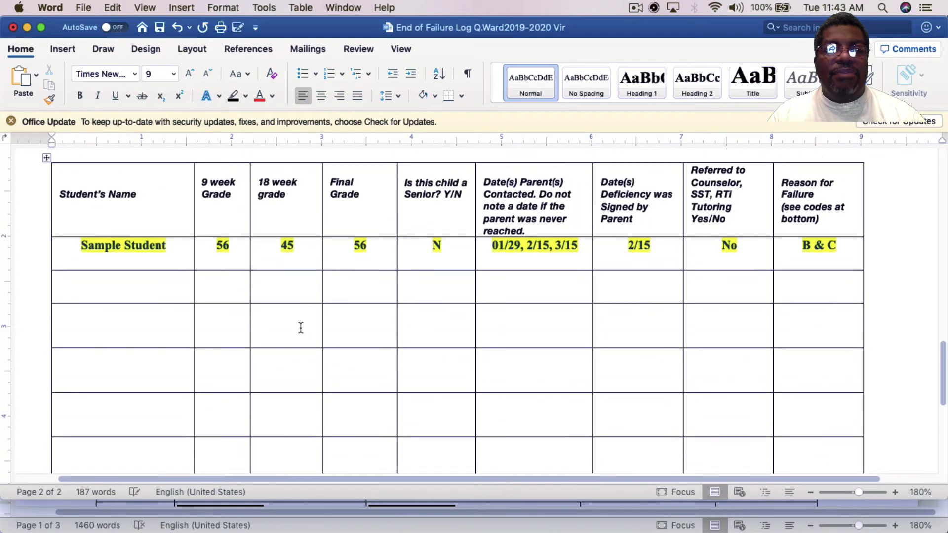
scroll(297, 329, "up", 15)
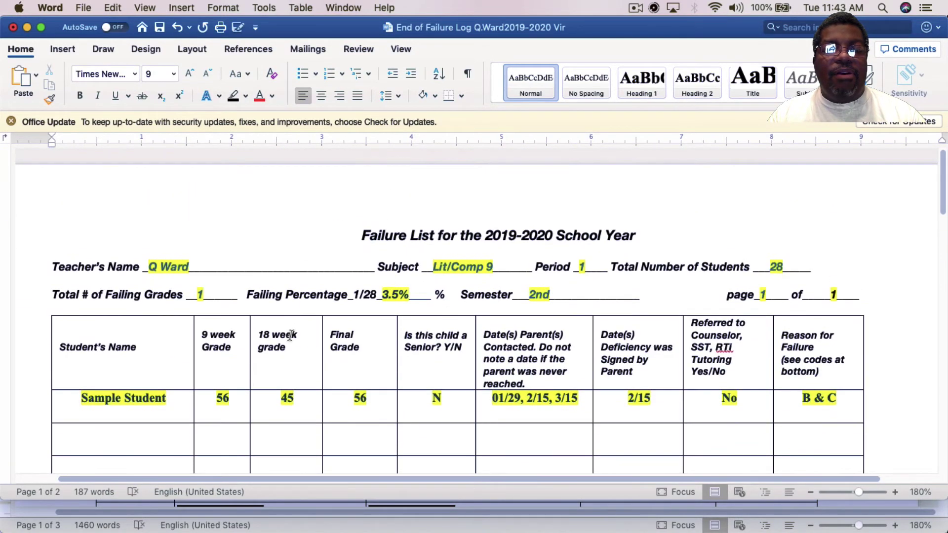
scroll(293, 333, "up", 2)
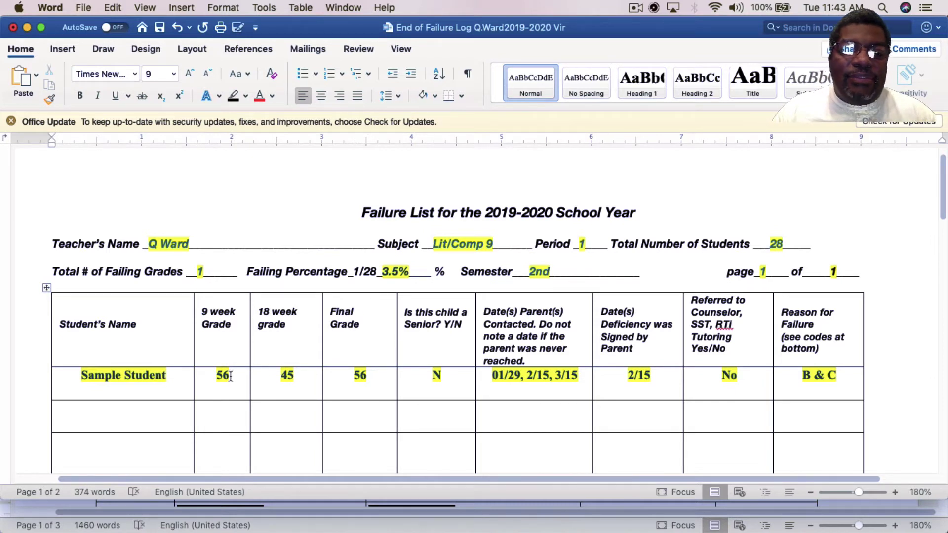
left_click_drag(81, 375, 582, 376)
key("Delete")
key("Delete")
key("Delete")
key("Delete")
key("Delete")
key("Delete")
Clear the sample row's deficiency signature date, counselor referral answer and failure reason codes.
left_click_drag(657, 376, 623, 377)
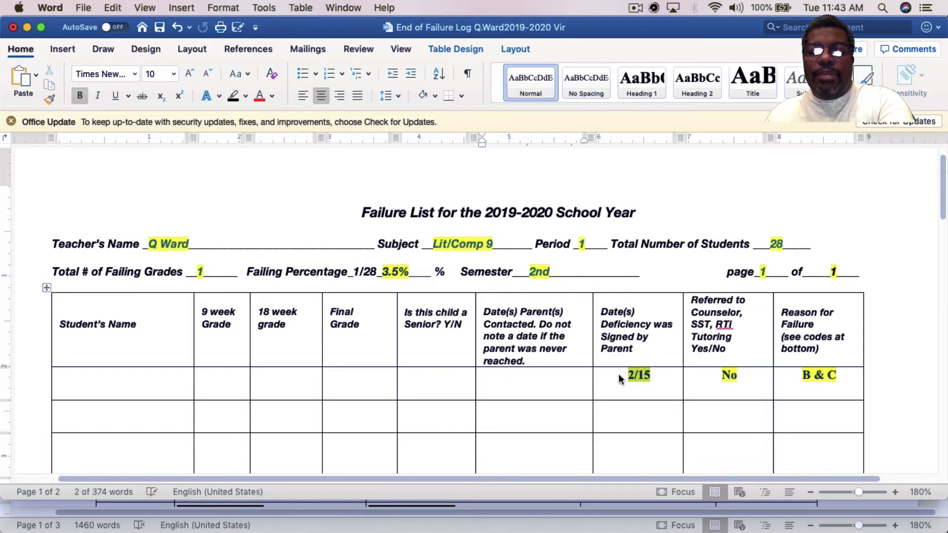
key("Delete")
left_click(747, 376)
left_click_drag(746, 376, 721, 376)
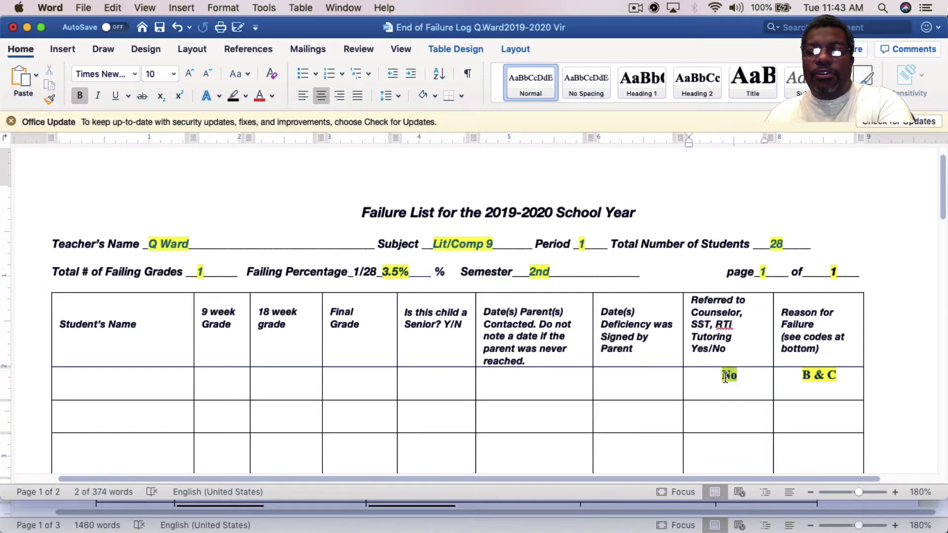
key("Delete")
left_click_drag(848, 376, 800, 378)
key("Delete")
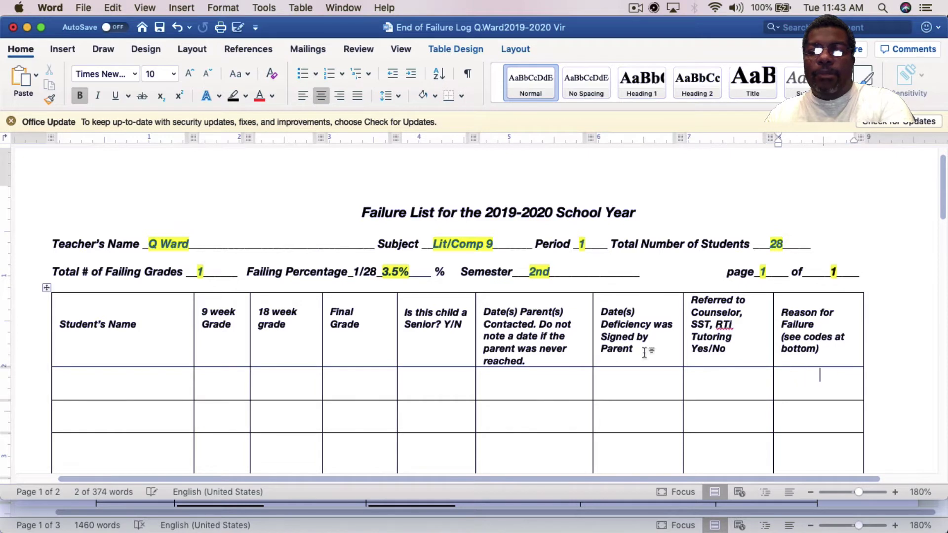
Set the total number of failing grades to 0 and replace the whole failing percentage entry with 0.
double_click(201, 271)
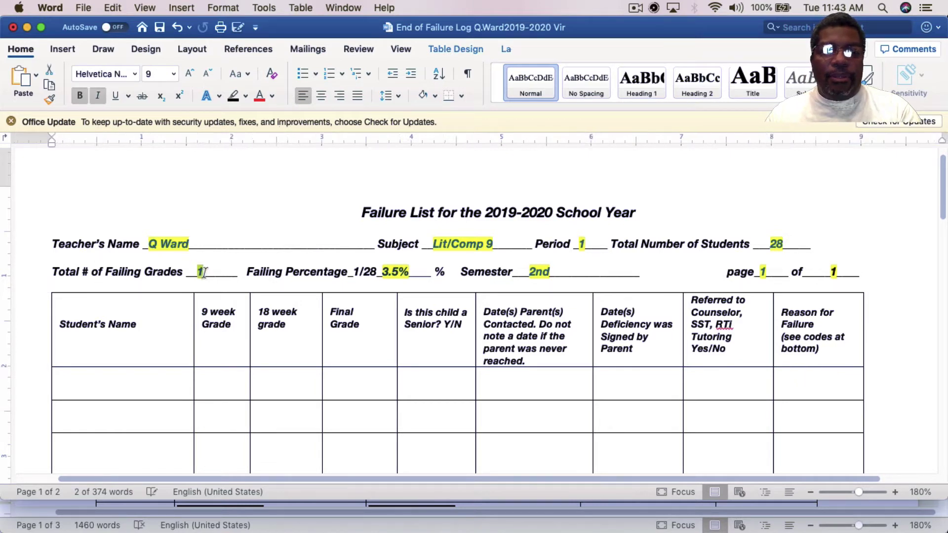
type("0")
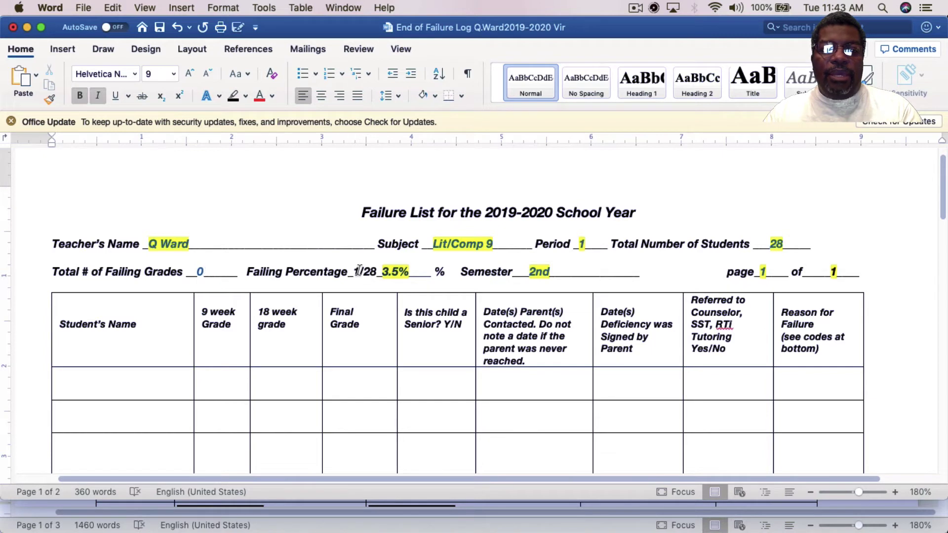
left_click_drag(353, 271, 404, 271)
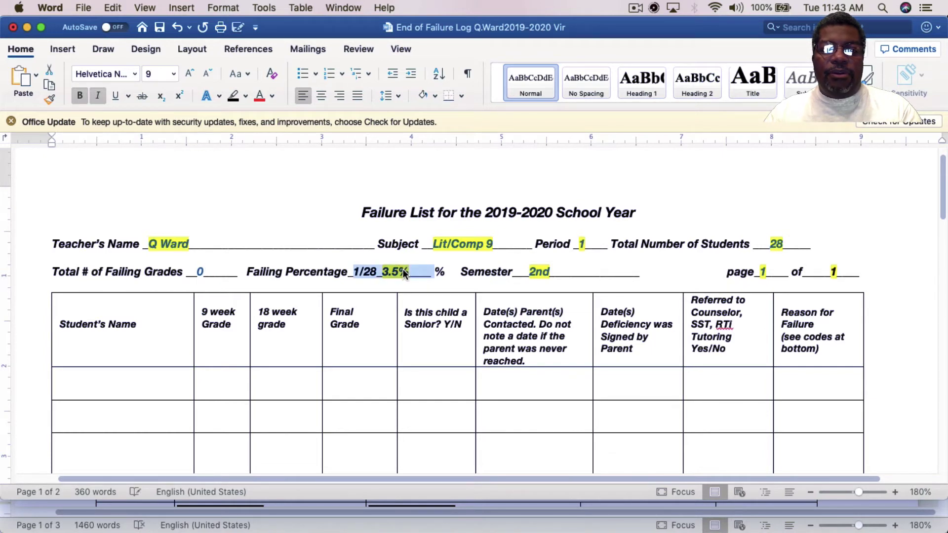
type("0")
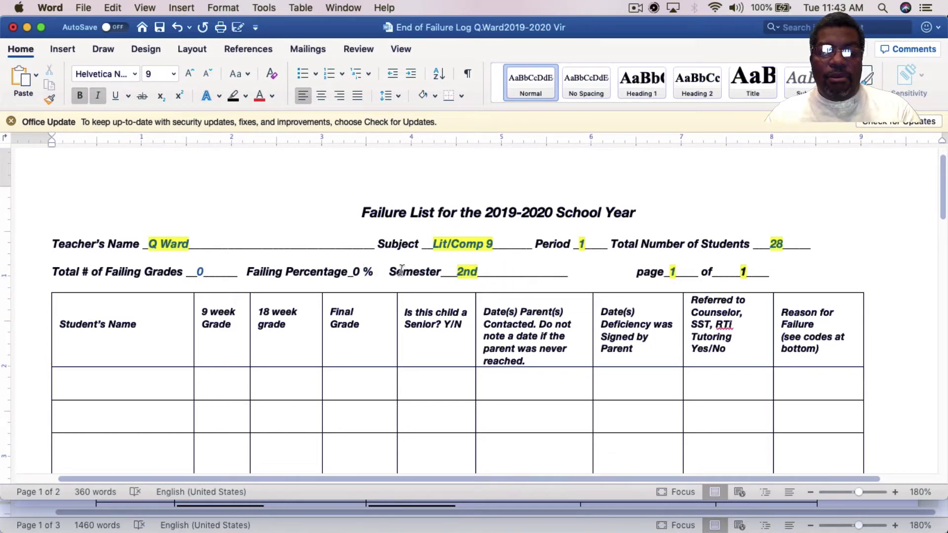
Enter "No student failed this course" in the first row under Student's Name.
scroll(318, 369, "down", 2)
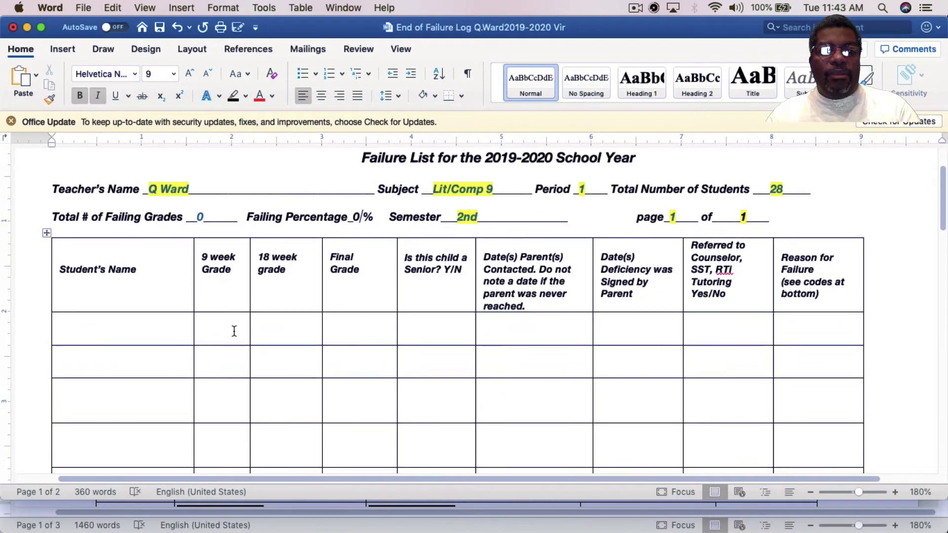
scroll(232, 328, "down", 4)
left_click(131, 237)
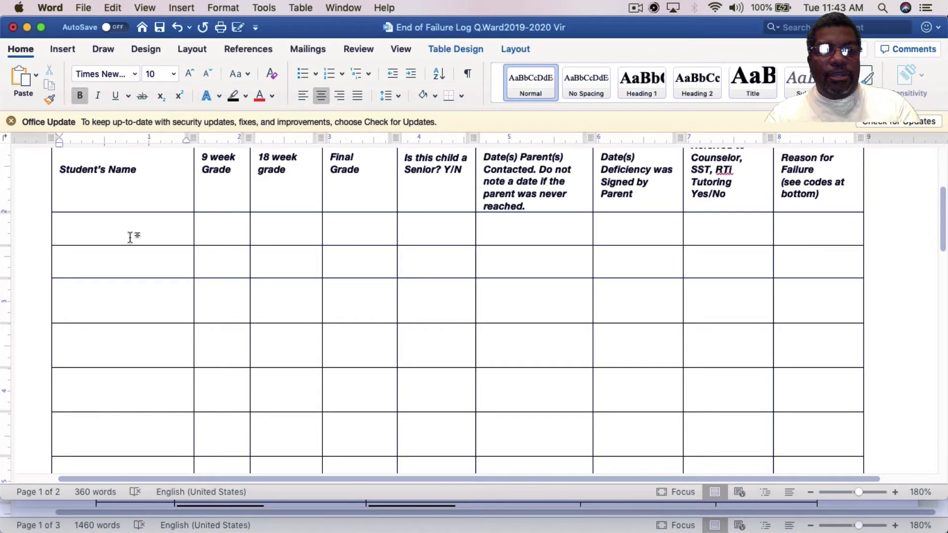
type("No")
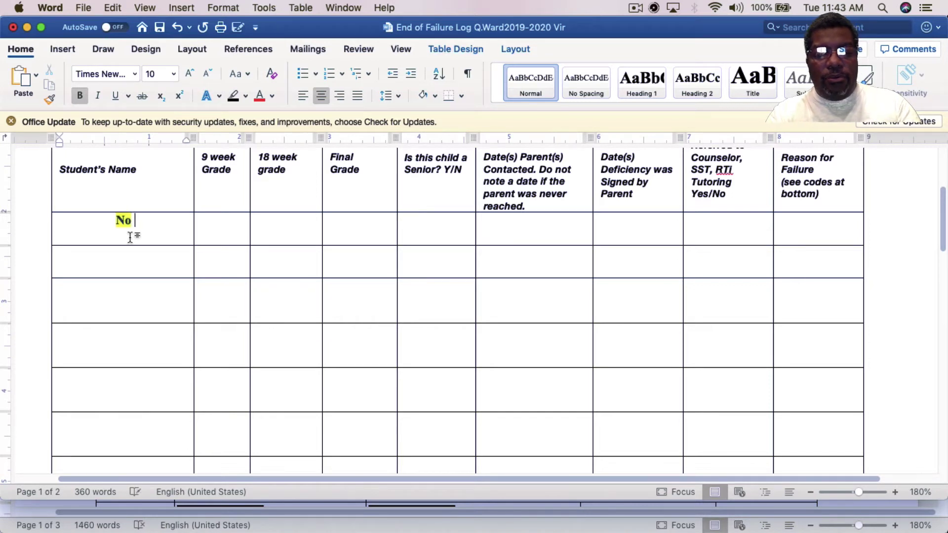
type(" studen")
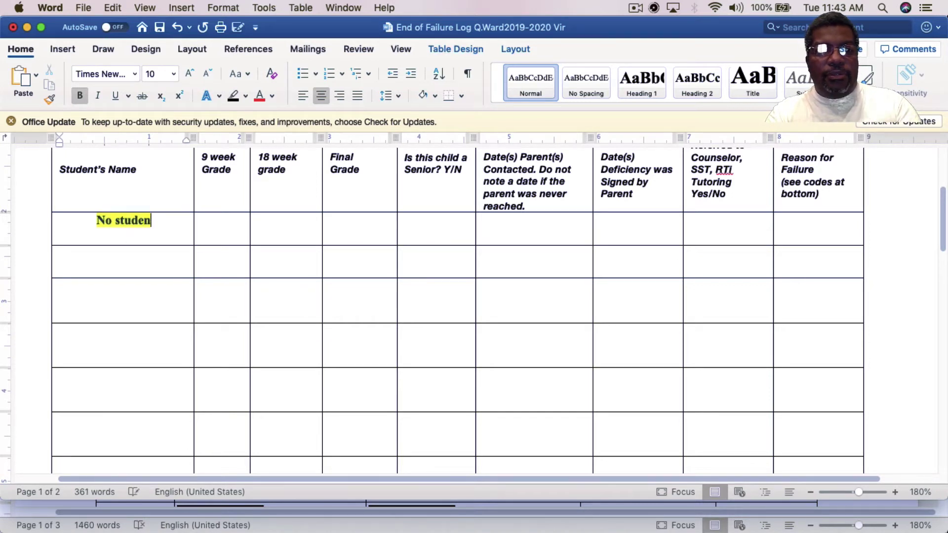
type("t failed th")
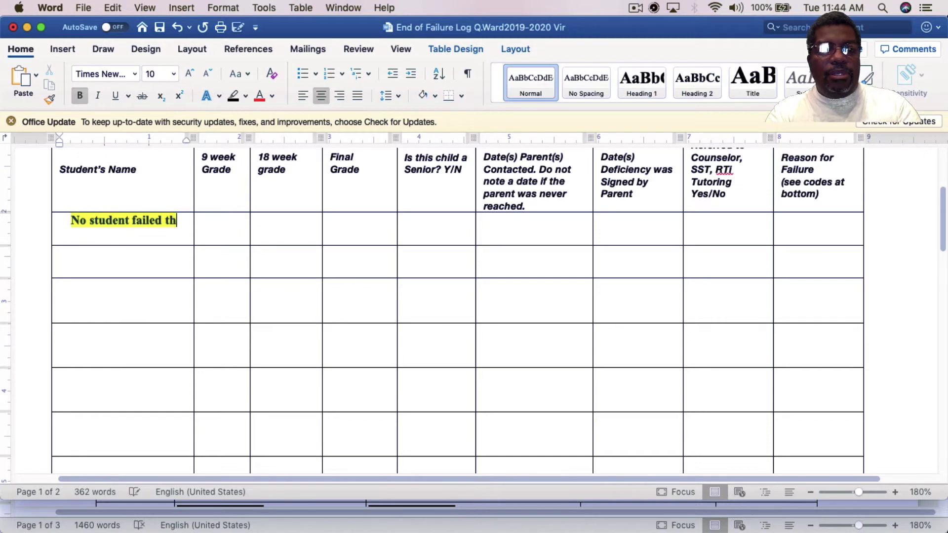
type("is course")
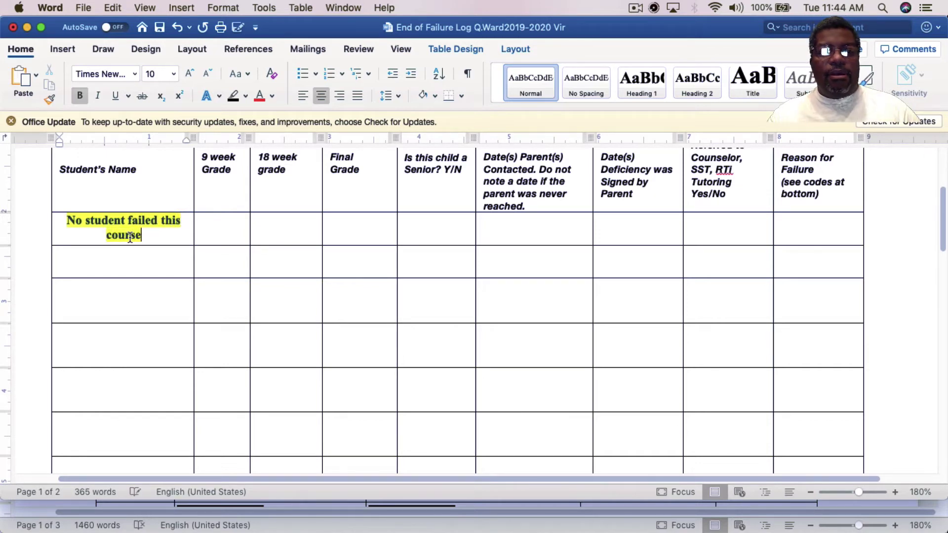
scroll(154, 265, "up", 5)
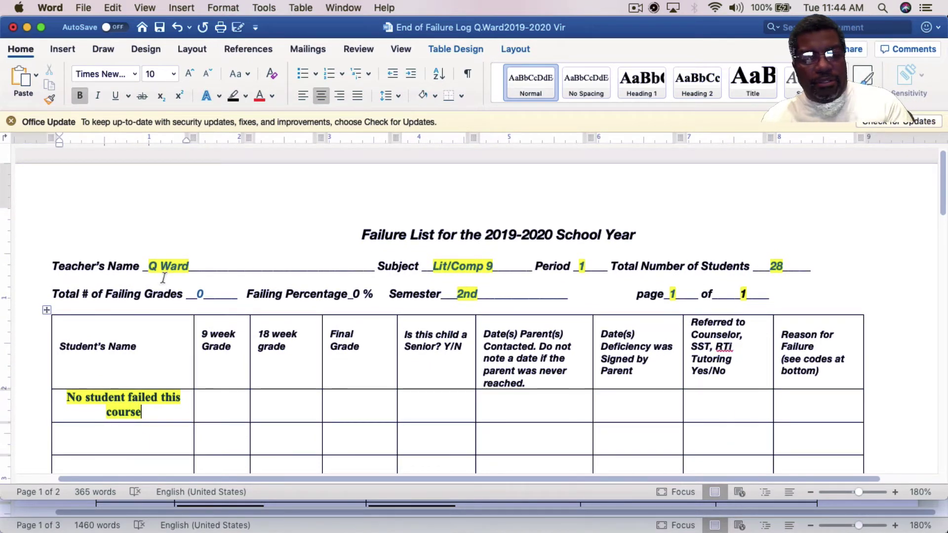
Revisit the "Documents to be archived" slide, then return to Word and bring up the ContactLogReport document.
key("super+Tab")
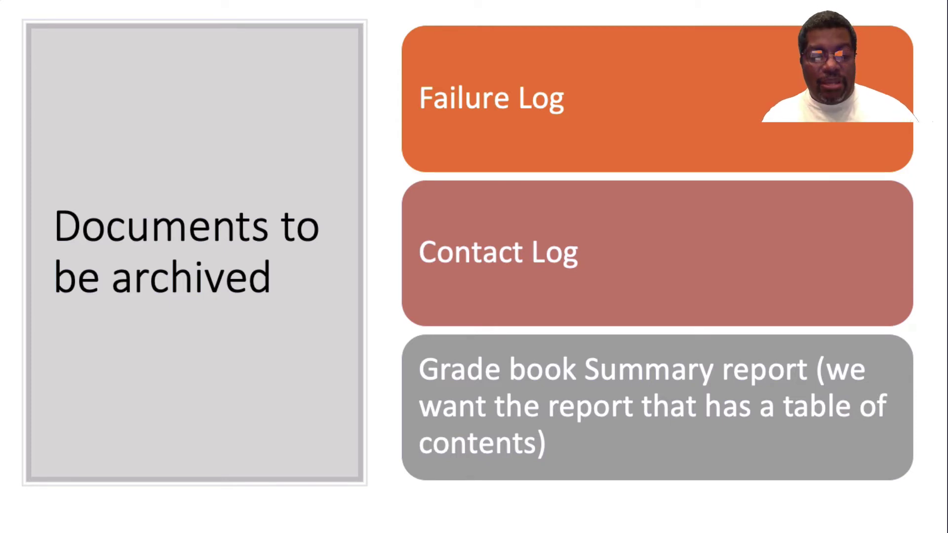
key("super+Tab")
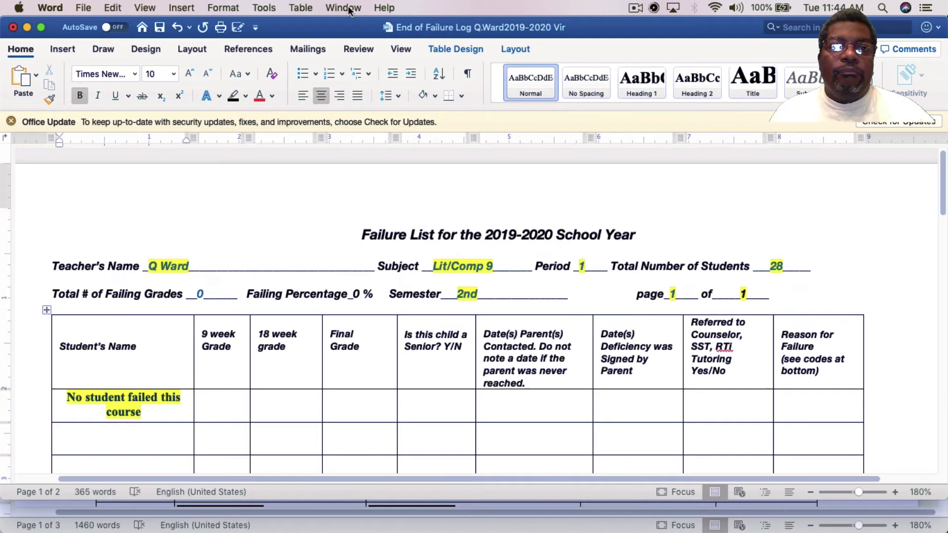
left_click(345, 7)
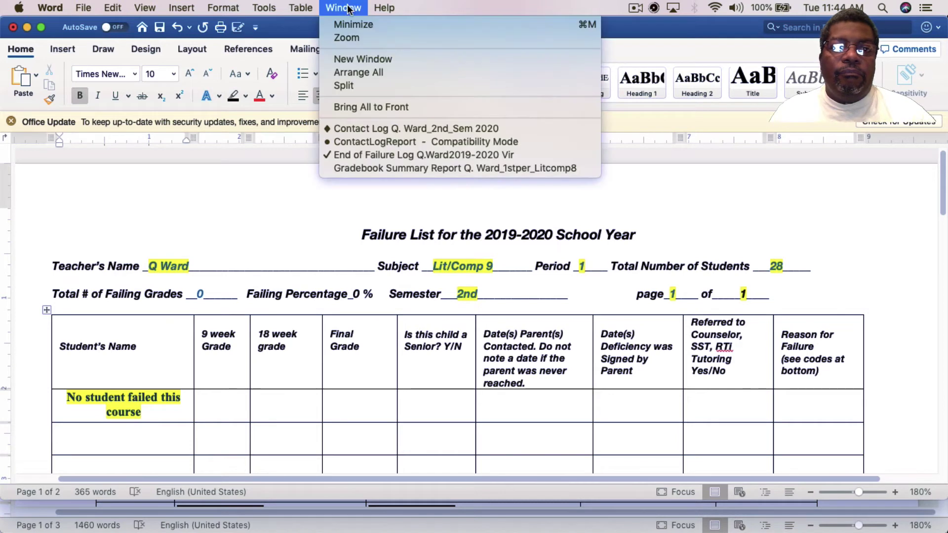
left_click(383, 142)
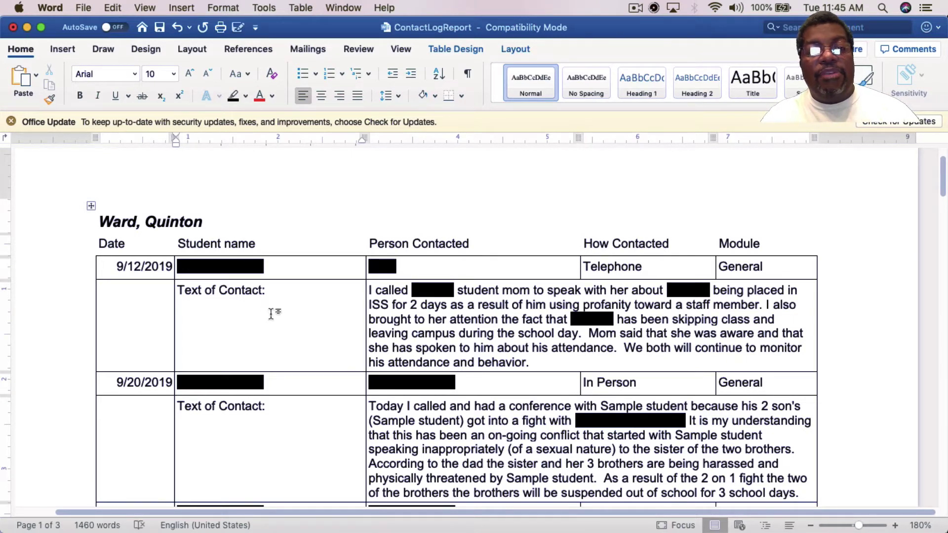
Look over the contact log entries, then switch to Chrome and enter the Infinite Campus main page.
scroll(273, 311, "down", 2)
scroll(277, 316, "down", 1)
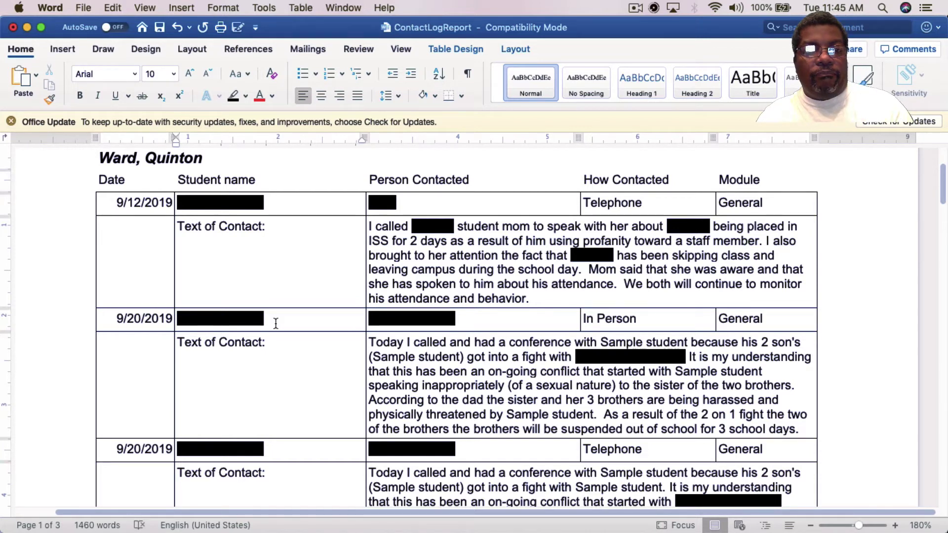
key("super+Tab")
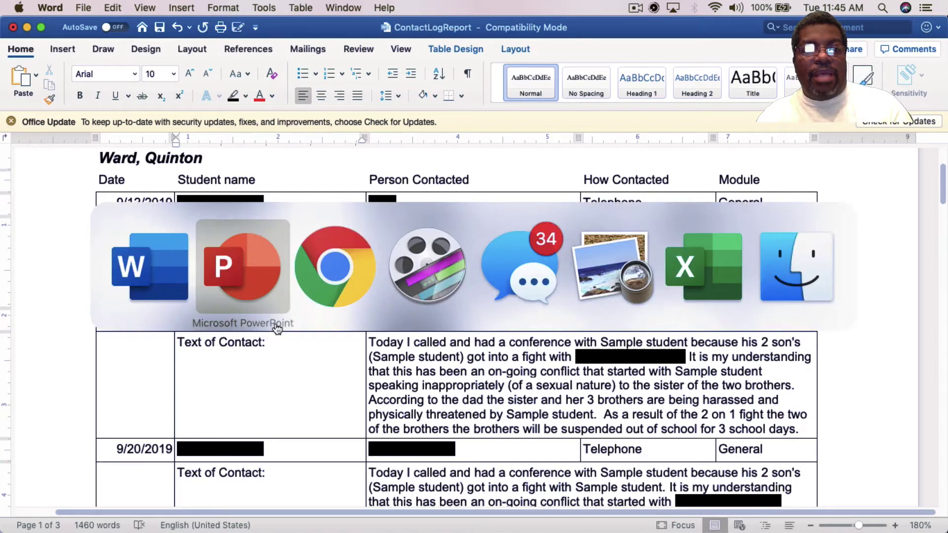
key("super+Tab")
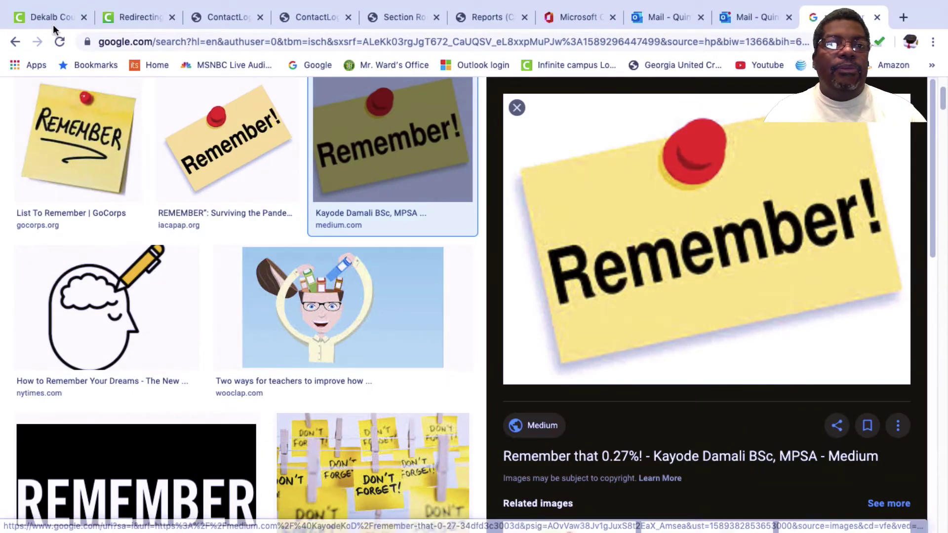
left_click(54, 17)
left_click(321, 308)
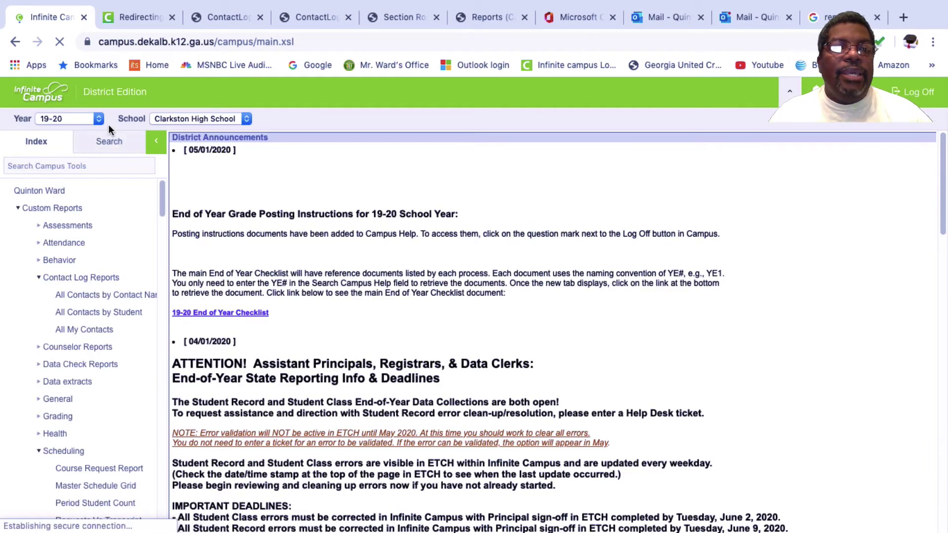
Open the All My Contacts report from the Contact Log Reports in the Infinite Campus index and continue past the login notice.
left_click(107, 142)
left_click(70, 189)
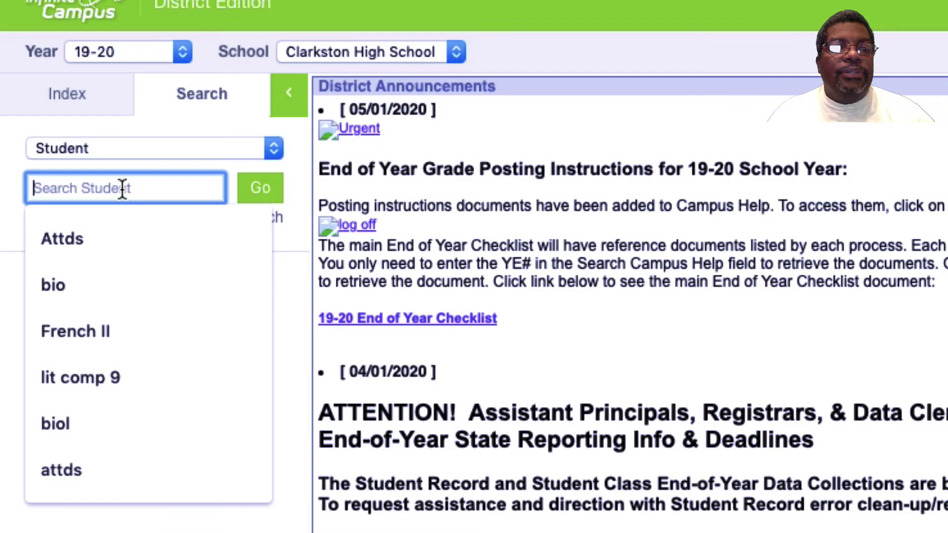
left_click(43, 144)
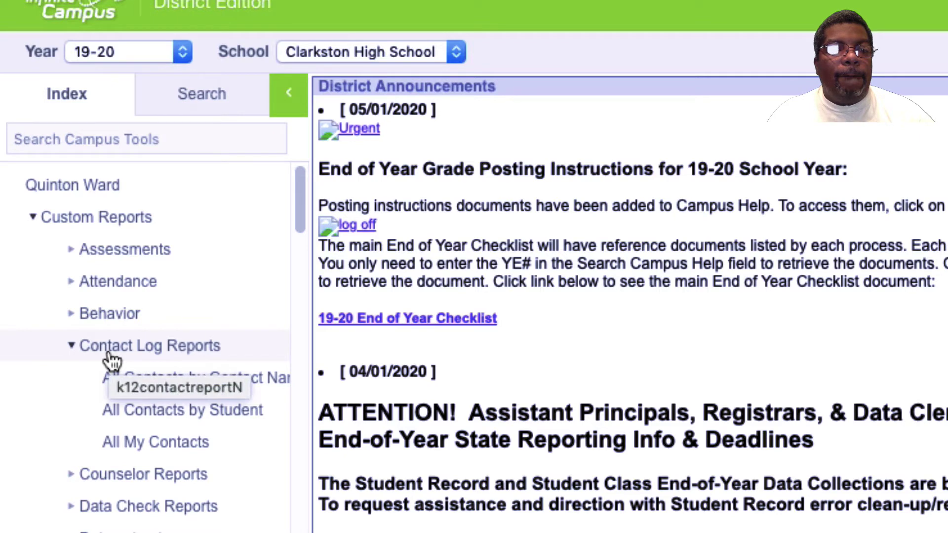
left_click(120, 442)
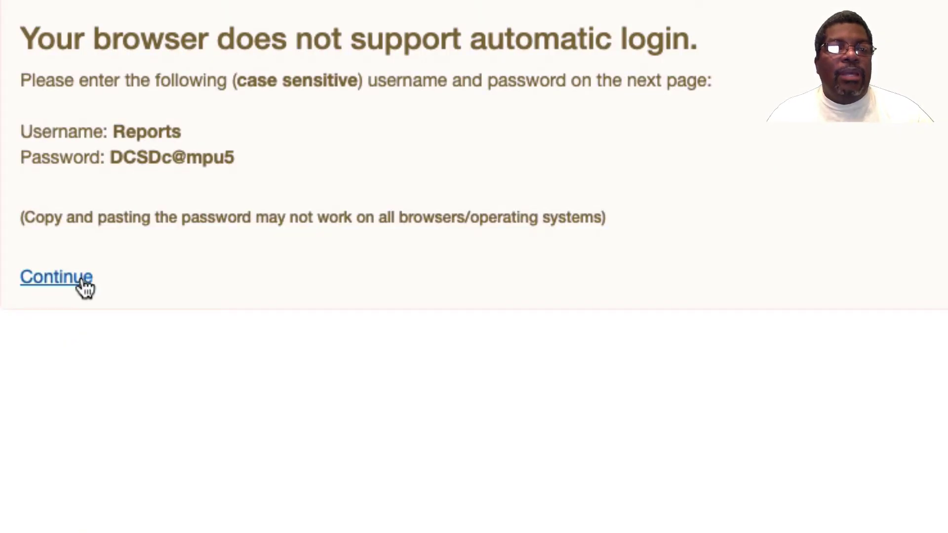
left_click(85, 286)
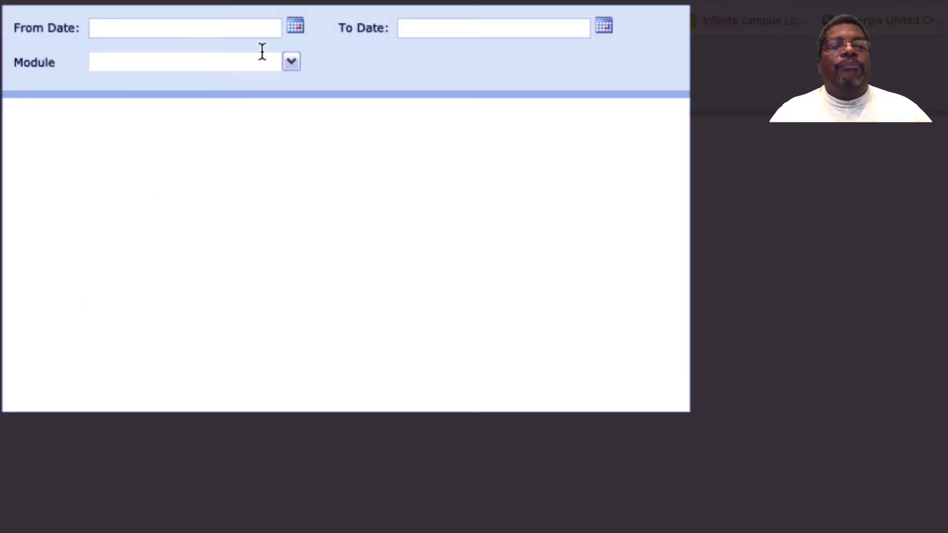
Set the report's From Date to 8/5/2019.
left_click(297, 26)
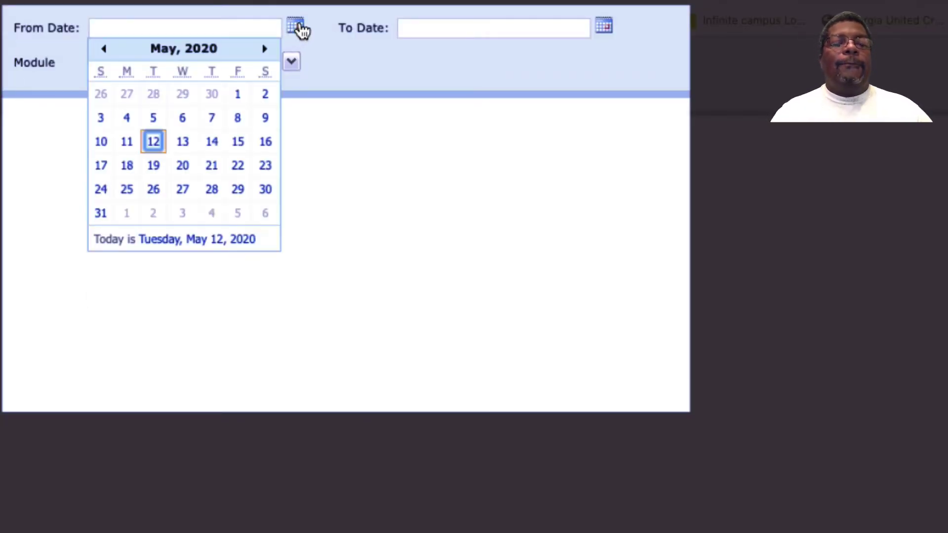
left_click(103, 50)
left_click(104, 50)
left_click(103, 50)
left_click(104, 50)
left_click(103, 49)
left_click(104, 49)
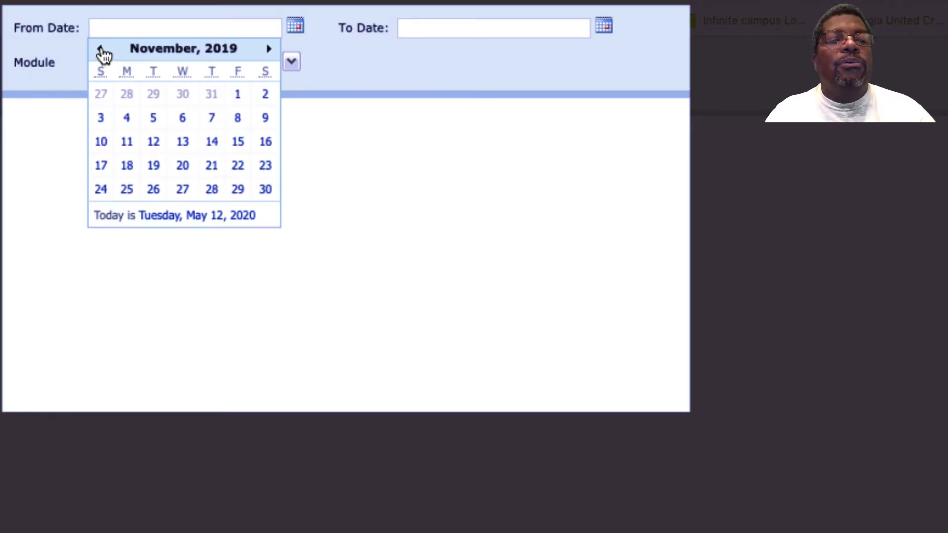
left_click(101, 50)
left_click(102, 48)
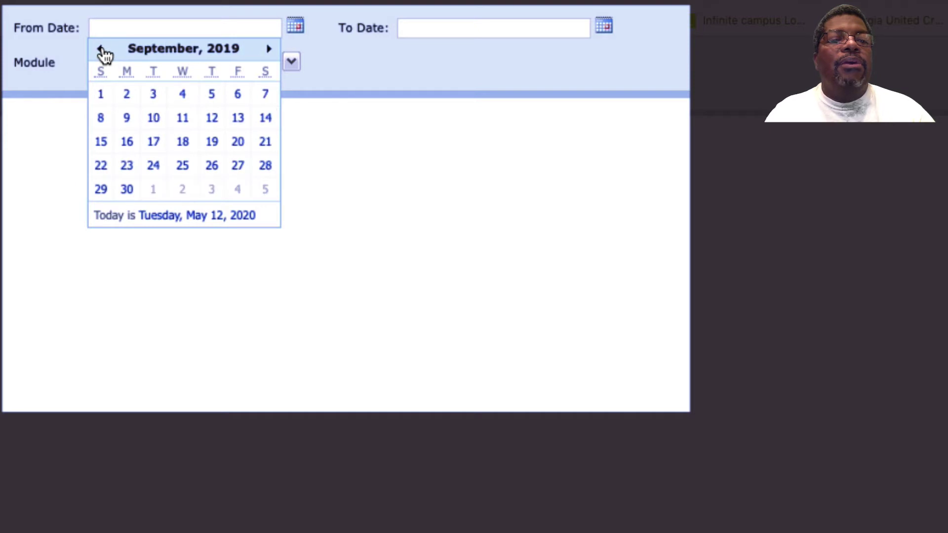
left_click(102, 49)
left_click(127, 118)
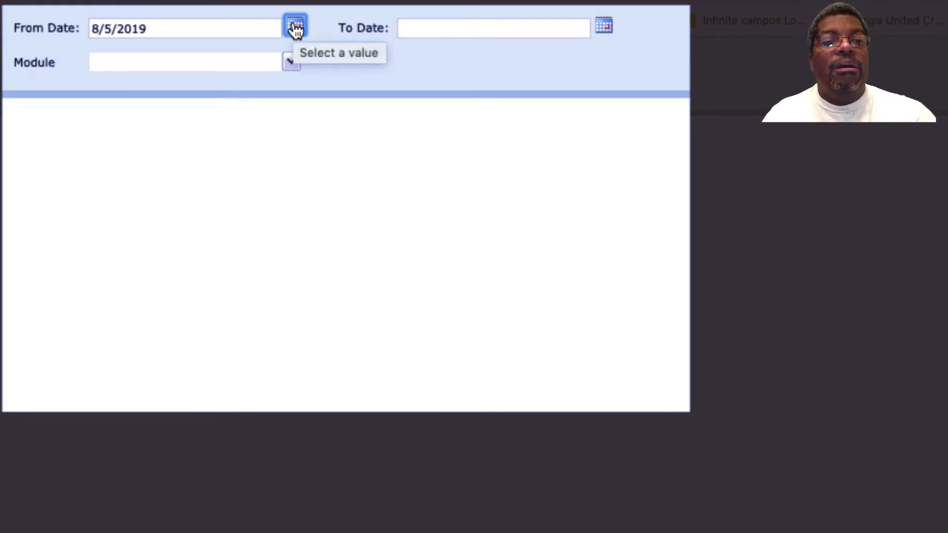
Set the report's To Date to 5/12/2020 and include all modules.
left_click(604, 28)
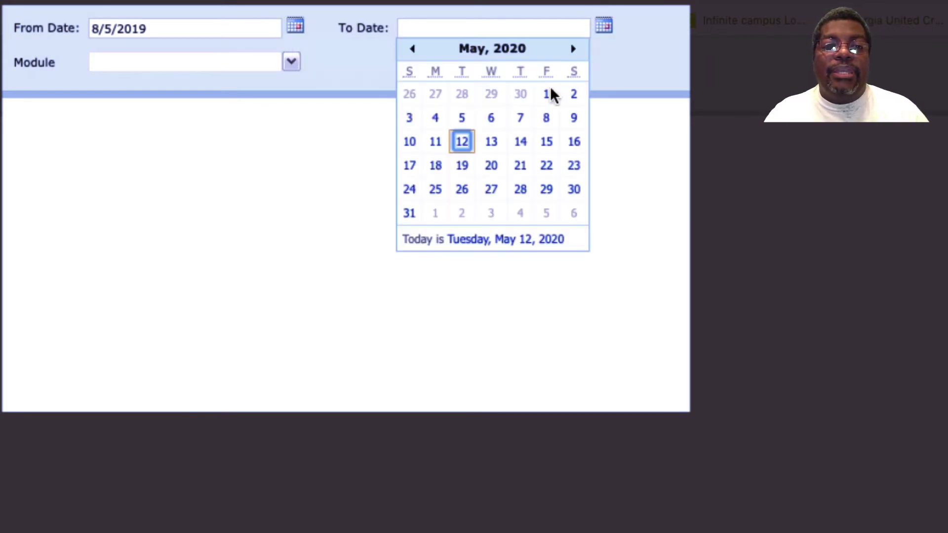
left_click(462, 142)
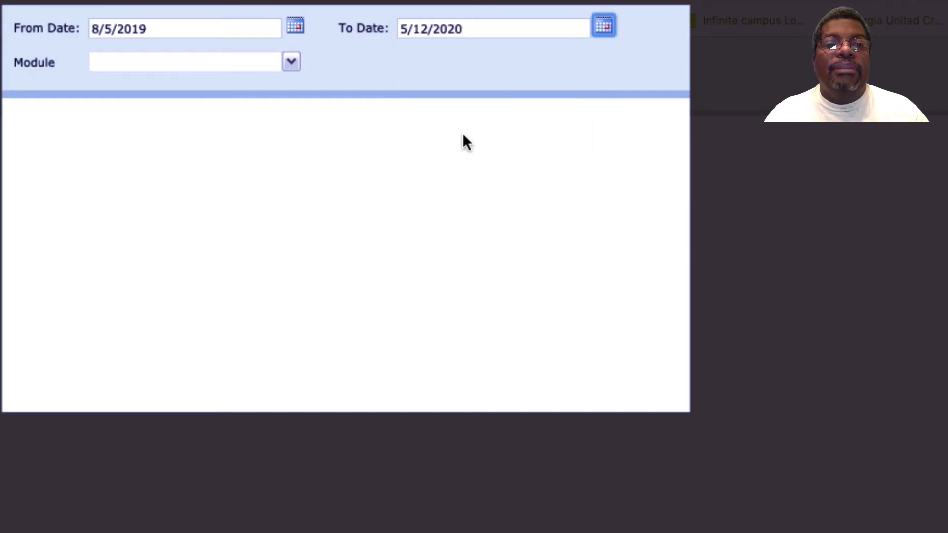
left_click(290, 63)
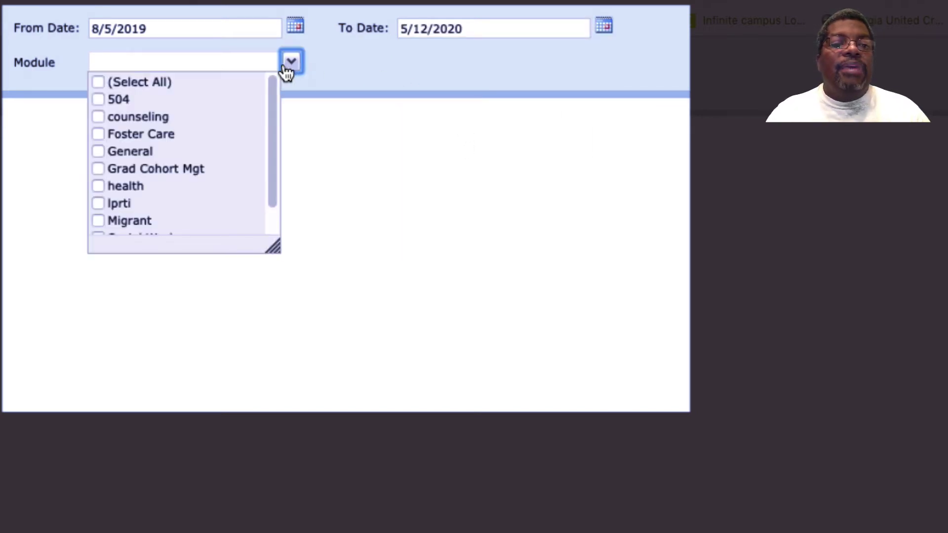
left_click(142, 85)
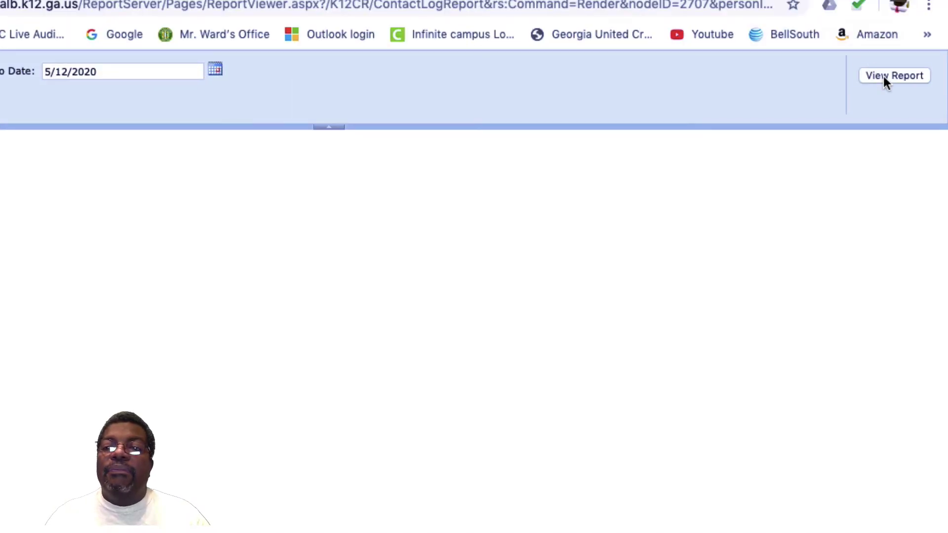
Run the contact log report and export it as a Word document.
left_click(884, 77)
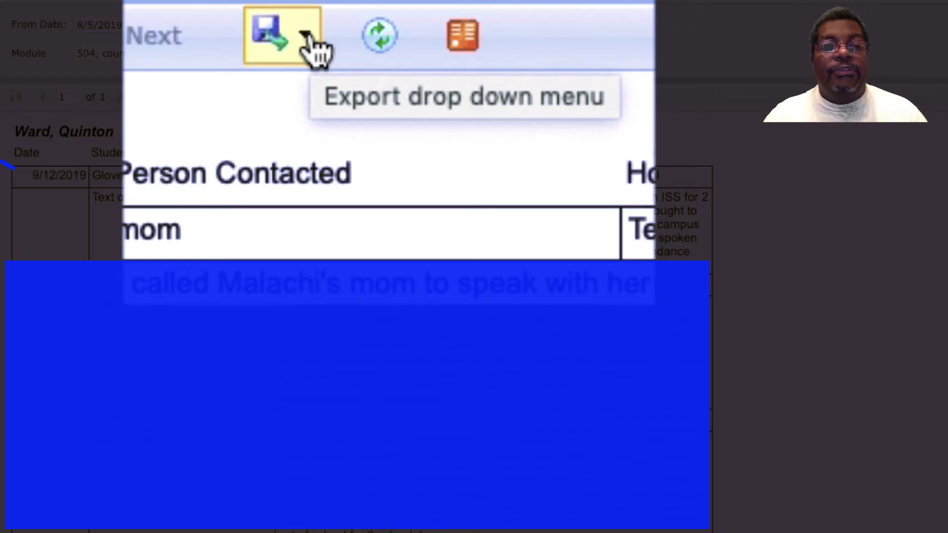
left_click(311, 39)
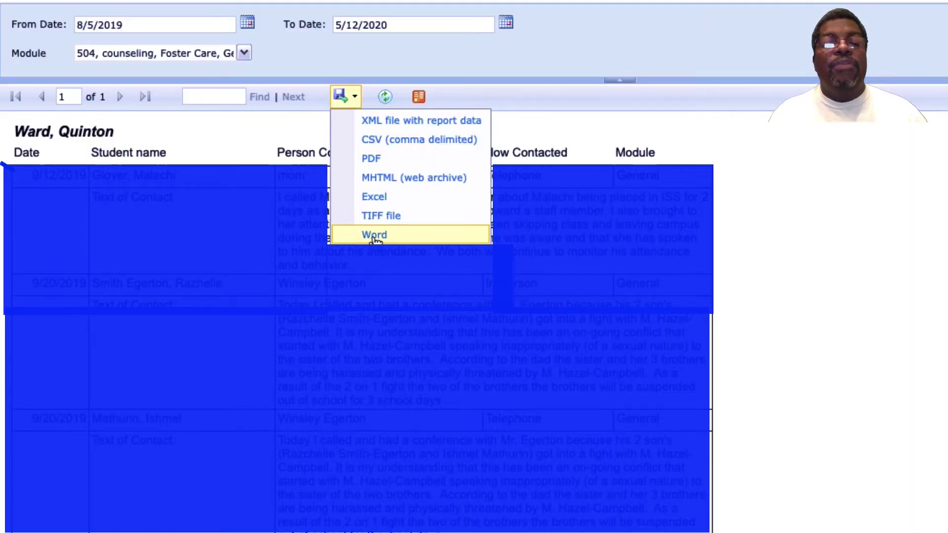
left_click(375, 236)
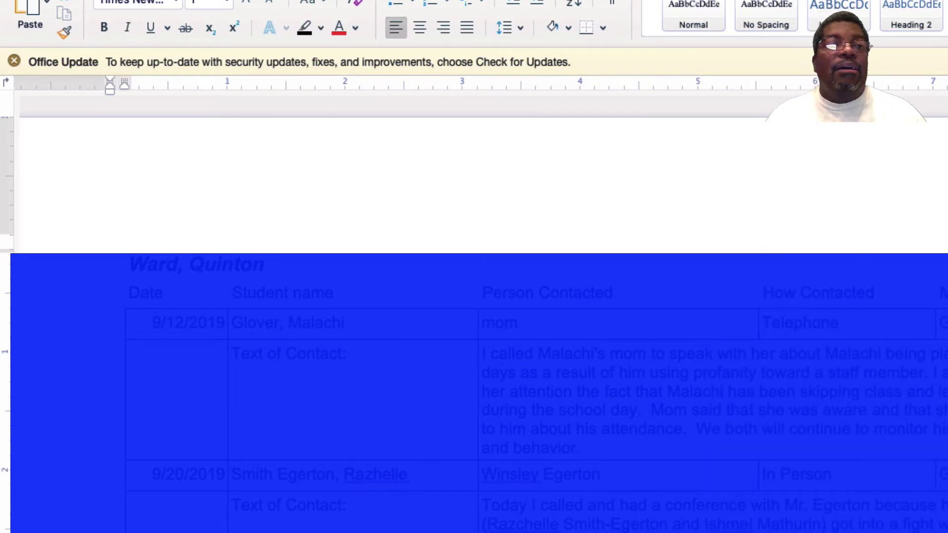
left_click(108, 1)
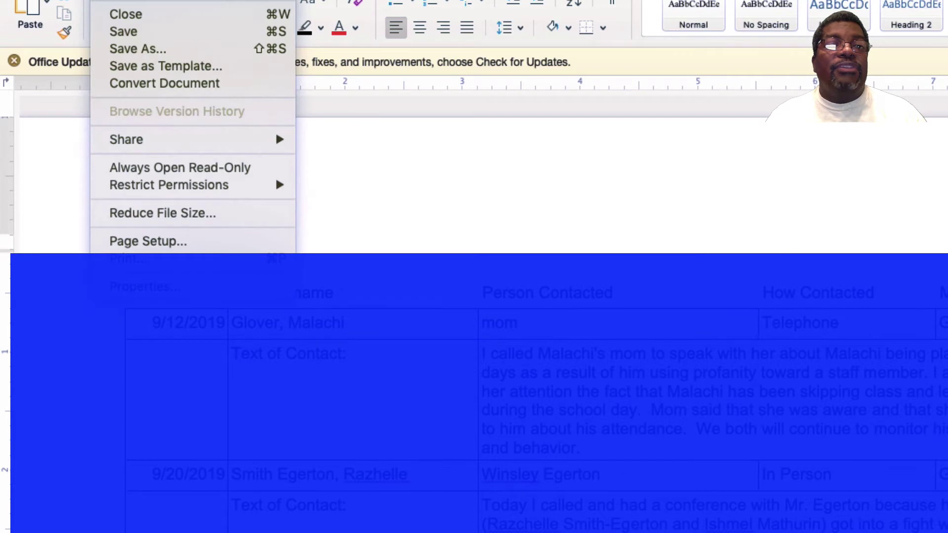
left_click(134, 48)
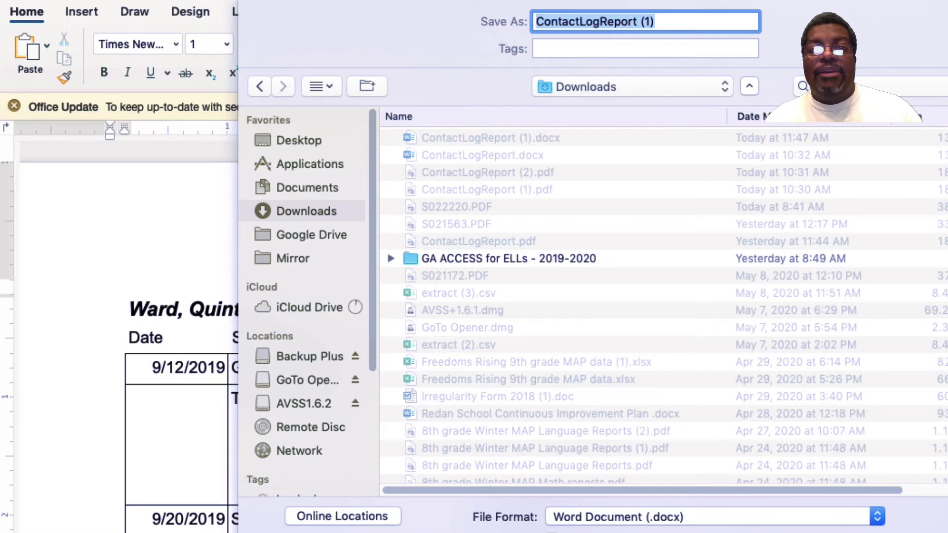
key("Escape")
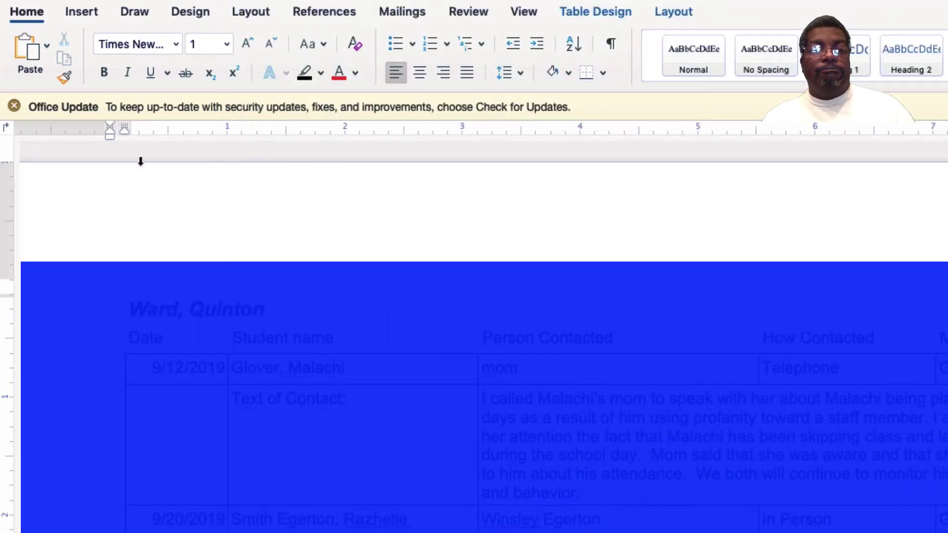
Switch to the PowerPoint slideshow and advance through the Infinite Campus slides to the Section Summary report options.
key("super+Tab")
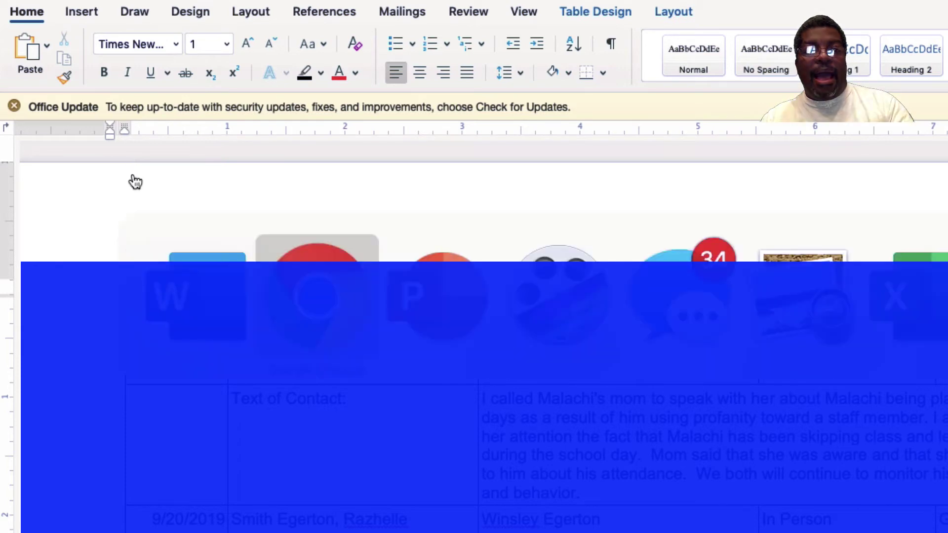
key("super+Tab")
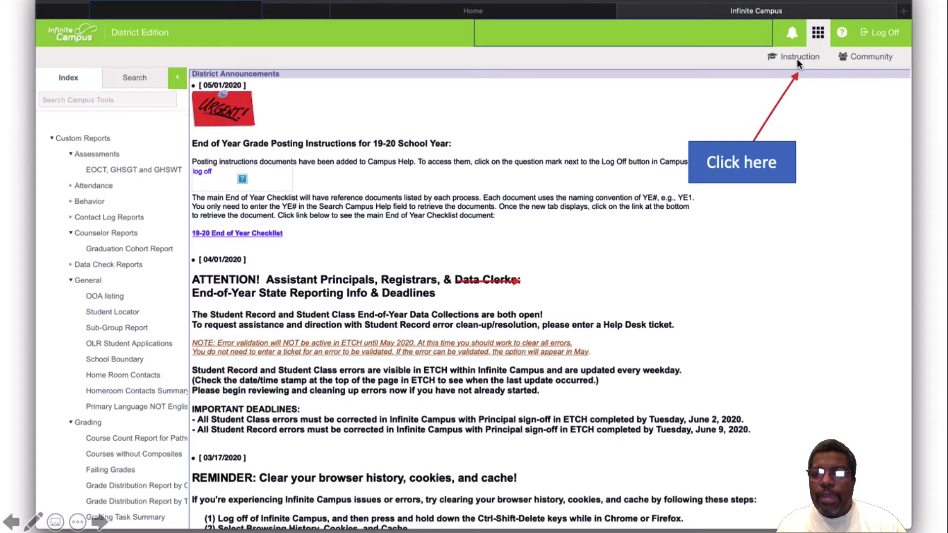
left_click(878, 396)
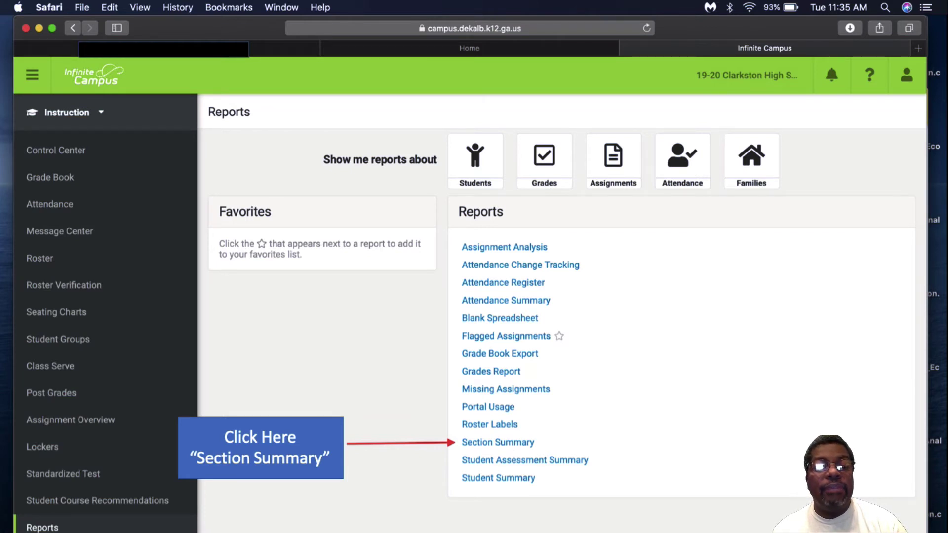
left_click(526, 442)
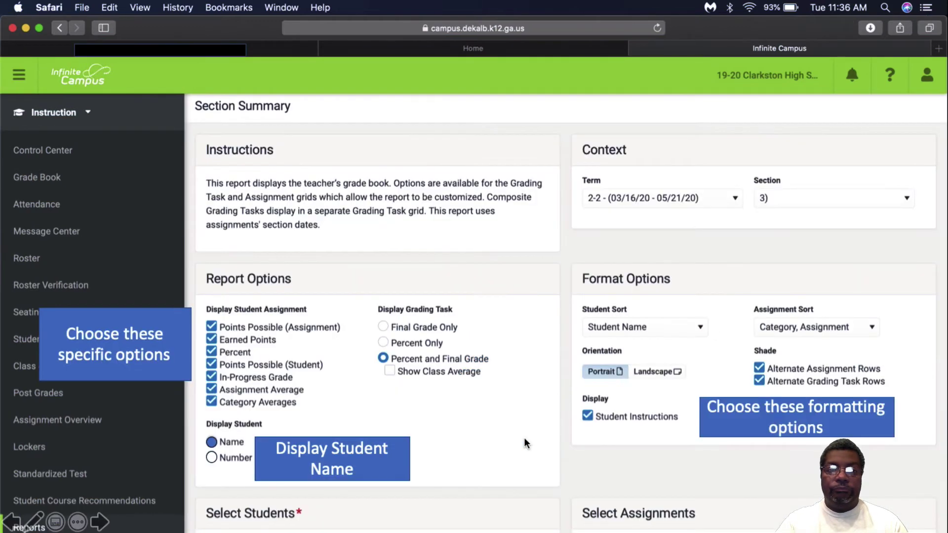
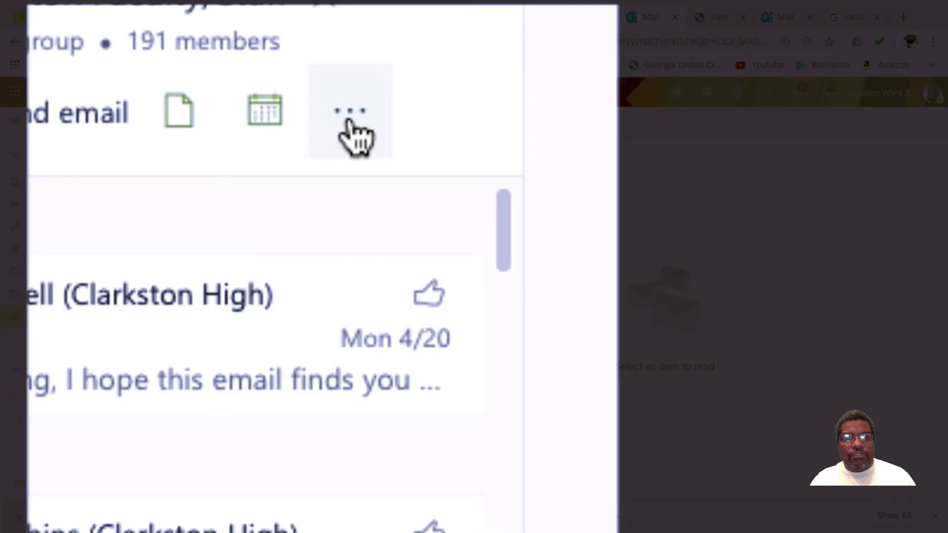
Open the Clarkston Faculty/Staff group's SharePoint site from its mail group and look through the home page's folder list.
left_click(331, 194)
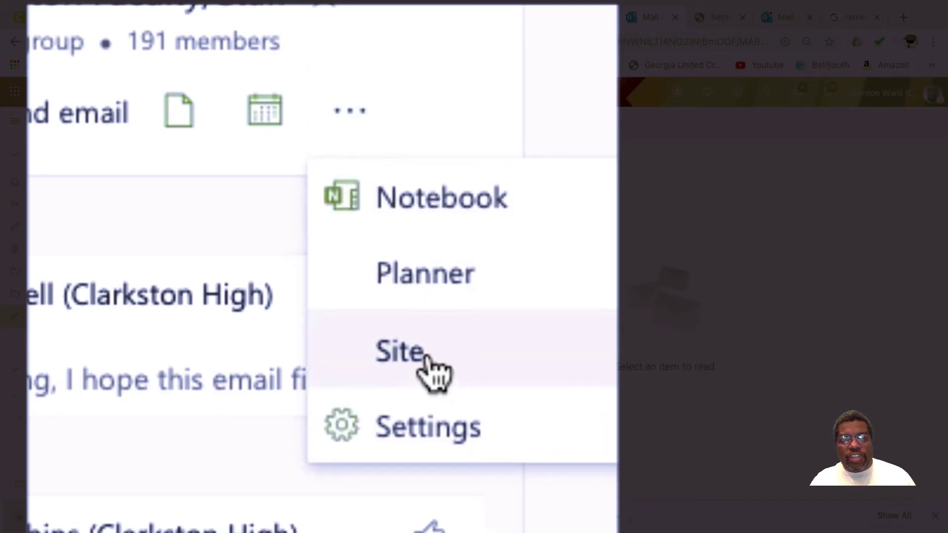
left_click(434, 371)
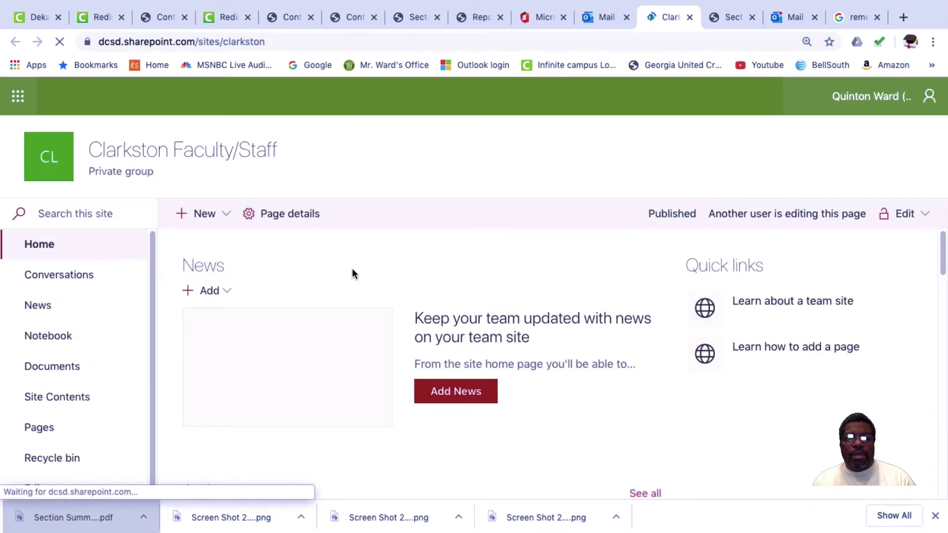
scroll(595, 332, "down", 10)
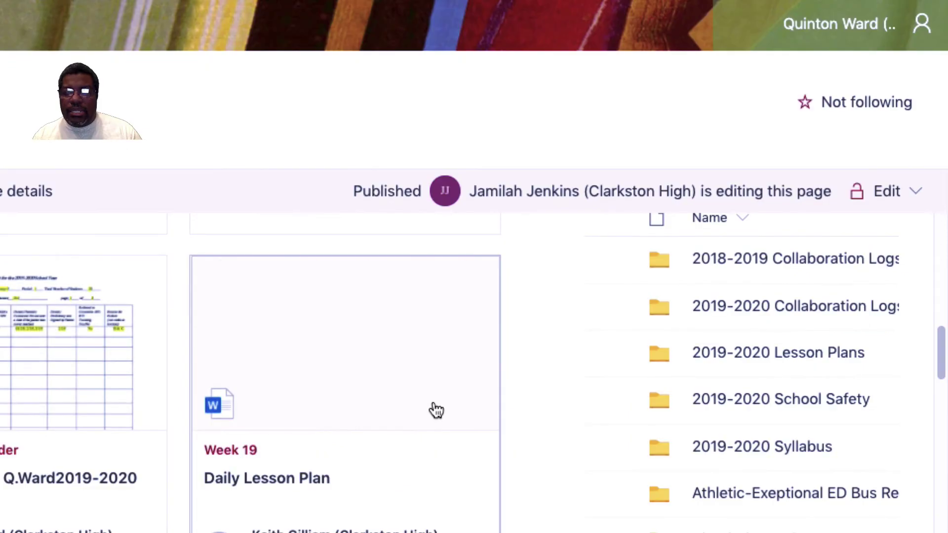
scroll(589, 368, "down", 1)
scroll(821, 387, "up", 1)
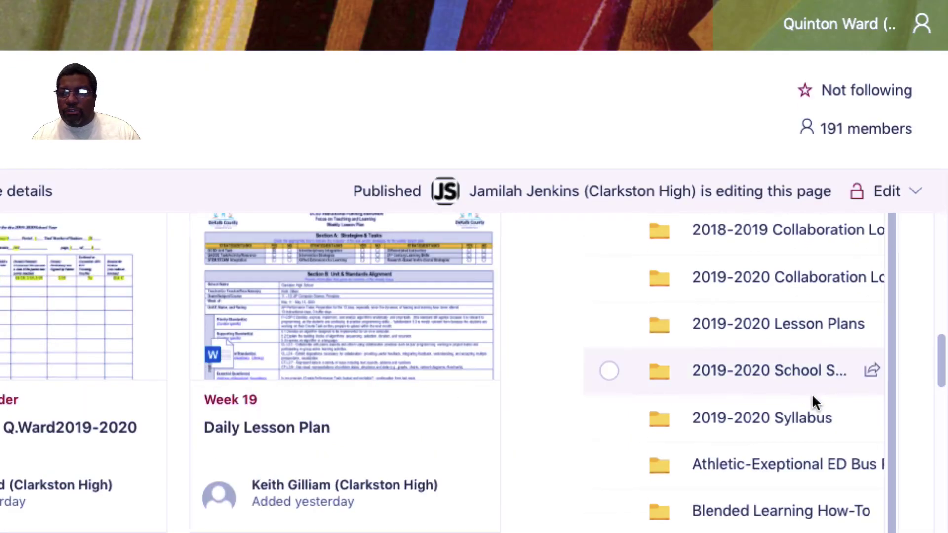
scroll(817, 404, "down", 5)
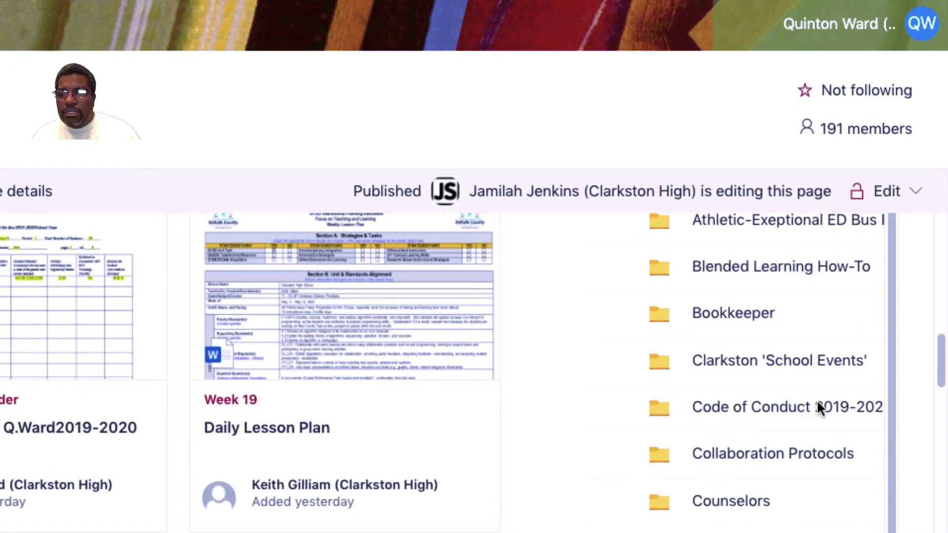
scroll(819, 406, "down", 5)
scroll(812, 410, "down", 5)
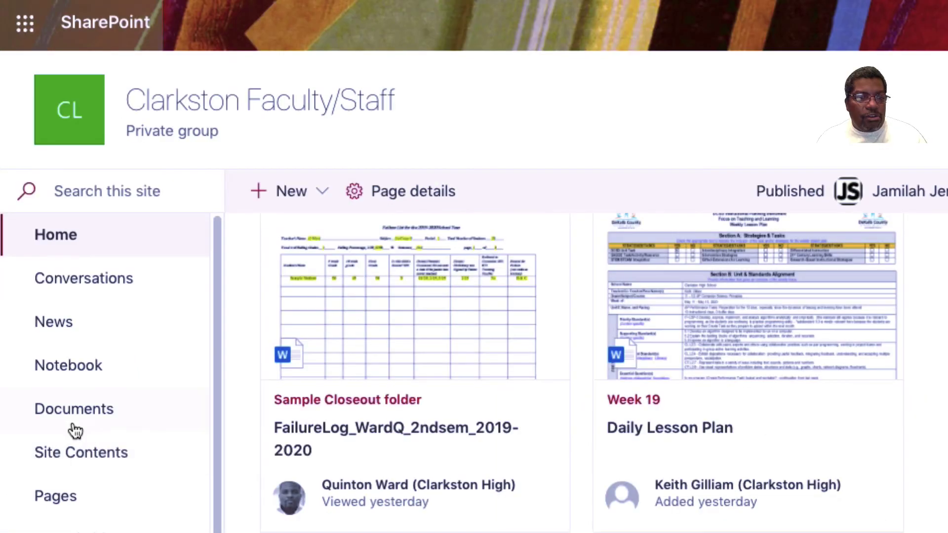
Open the Grade book Archive 2019-2020 folder in the site's Documents library.
left_click(70, 416)
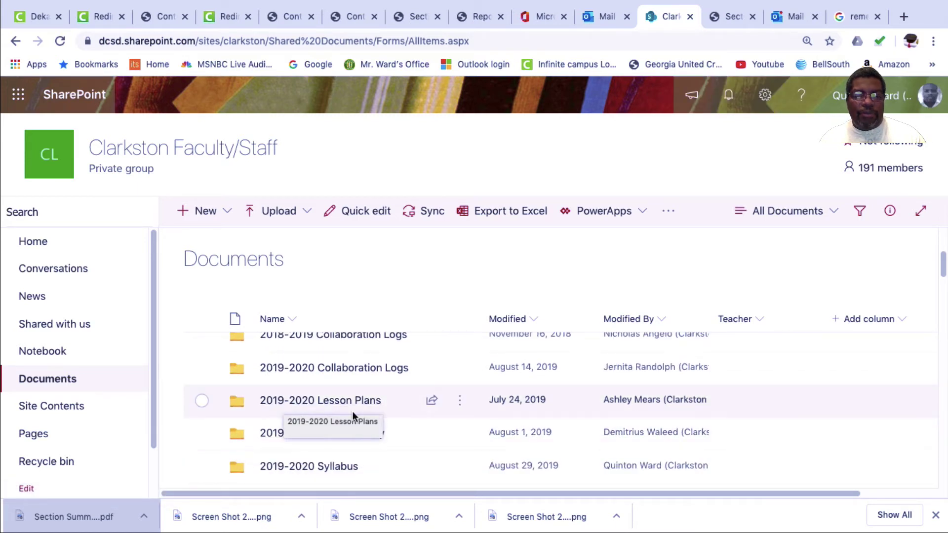
scroll(353, 410, "down", 2)
scroll(354, 417, "down", 6)
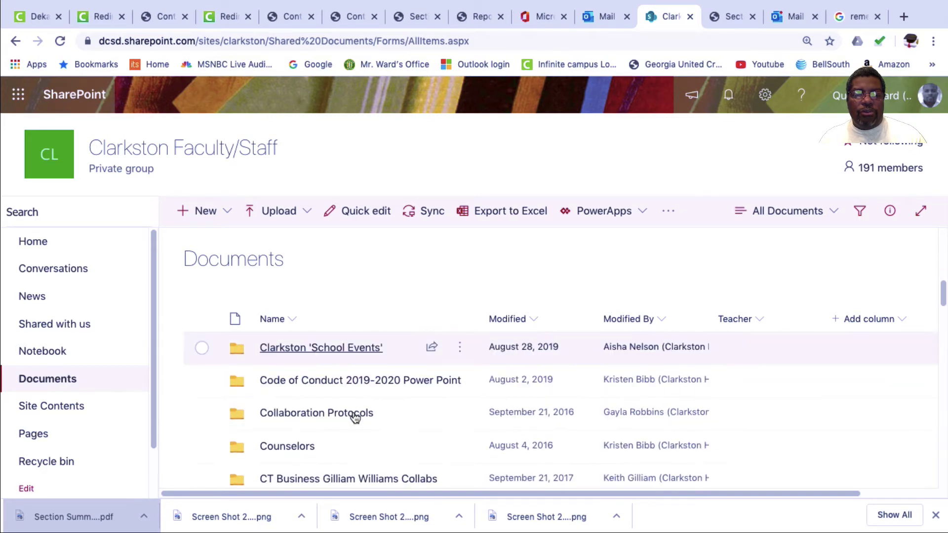
scroll(354, 419, "down", 4)
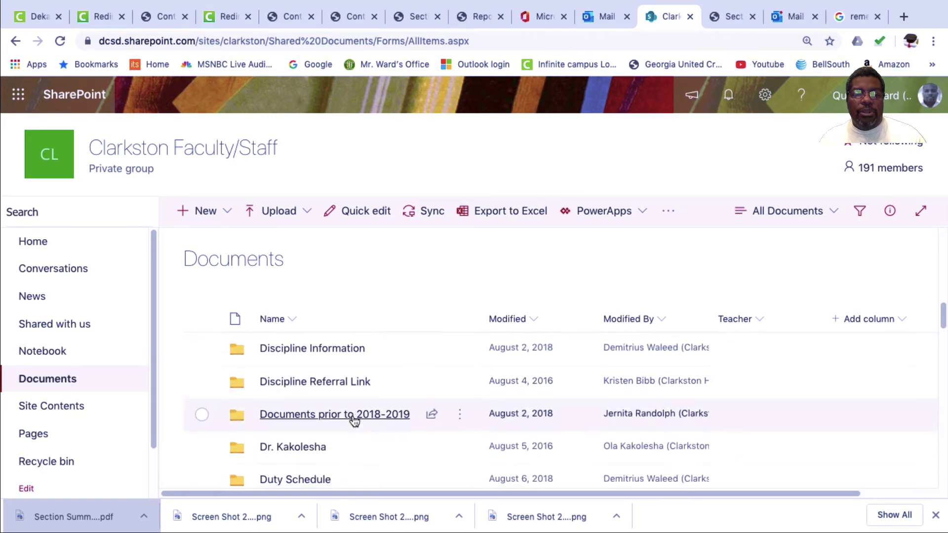
scroll(352, 410, "down", 3)
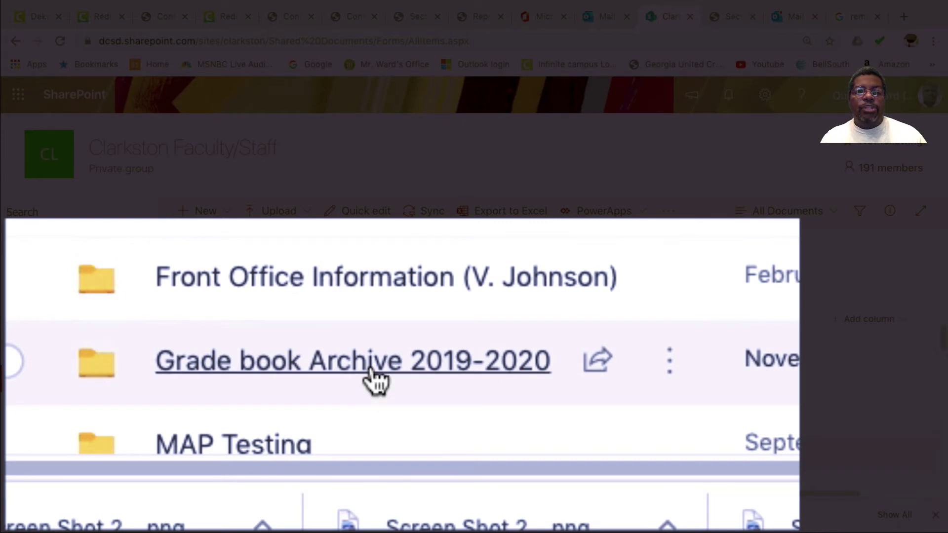
left_click(374, 380)
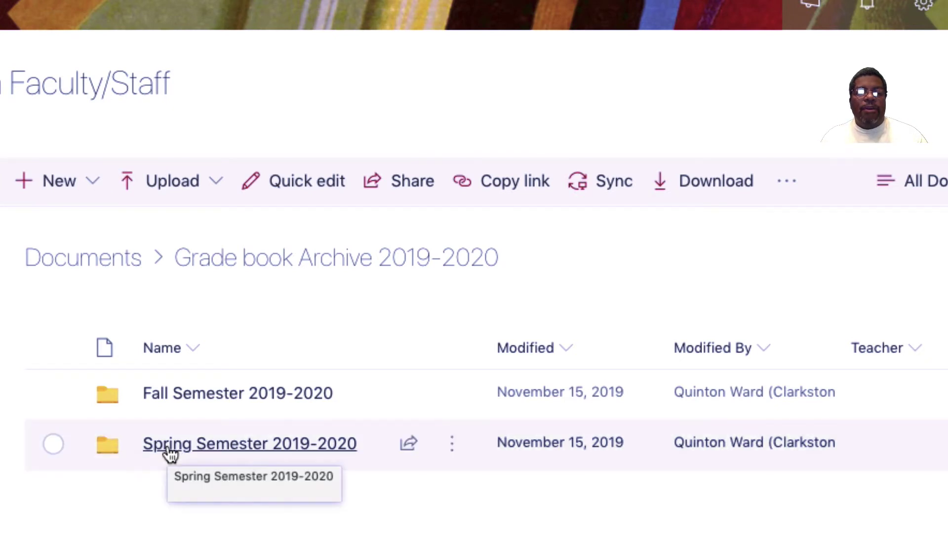
Open the Spring Semester 2019-2020 folder, look inside the Sample Closeout folder, and return to Spring Semester 2019-2020.
left_click(168, 449)
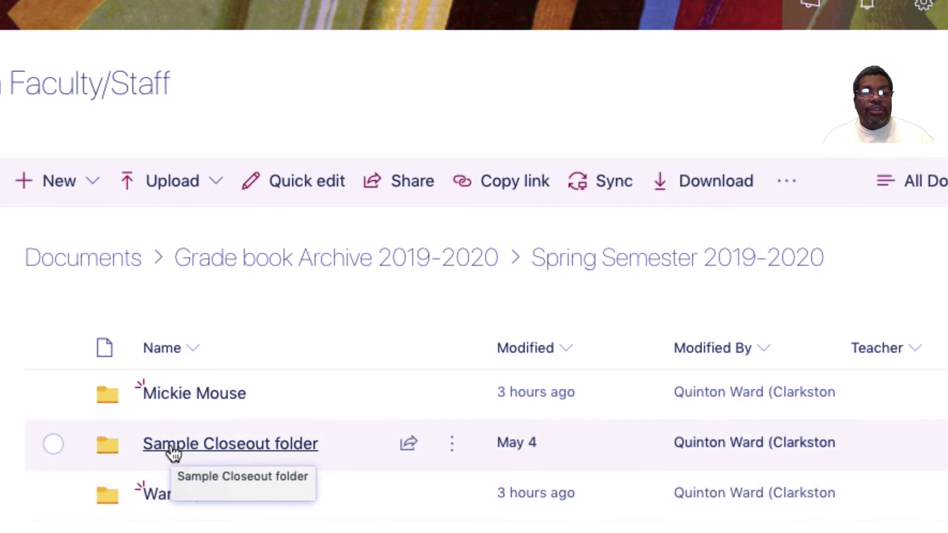
left_click(173, 446)
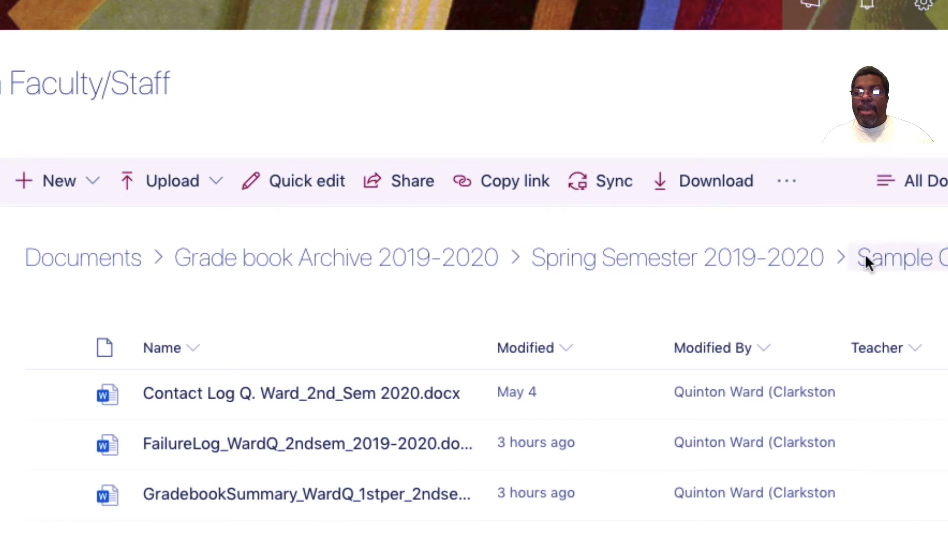
left_click(667, 265)
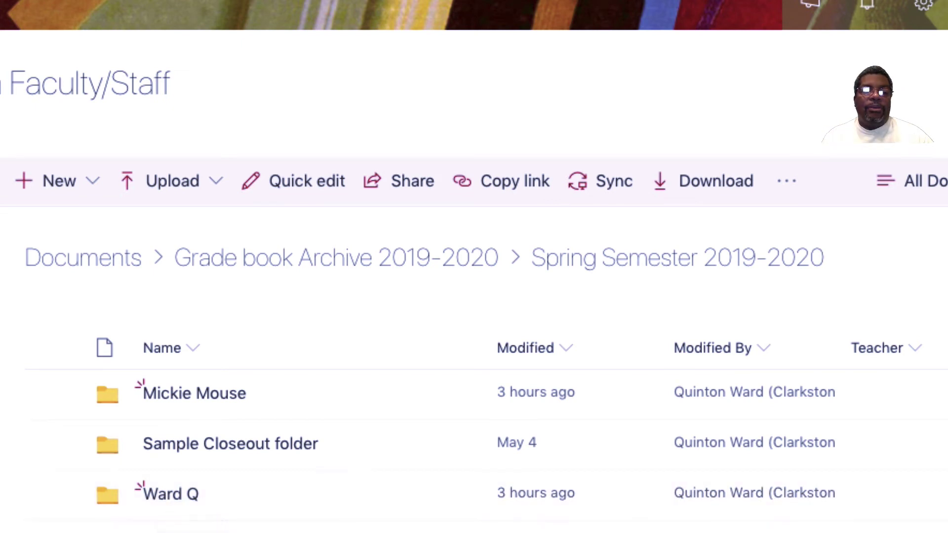
Create a folder in Spring Semester 2019-2020 named with the teacher's last name followed by "Sample", and open it.
left_click(95, 185)
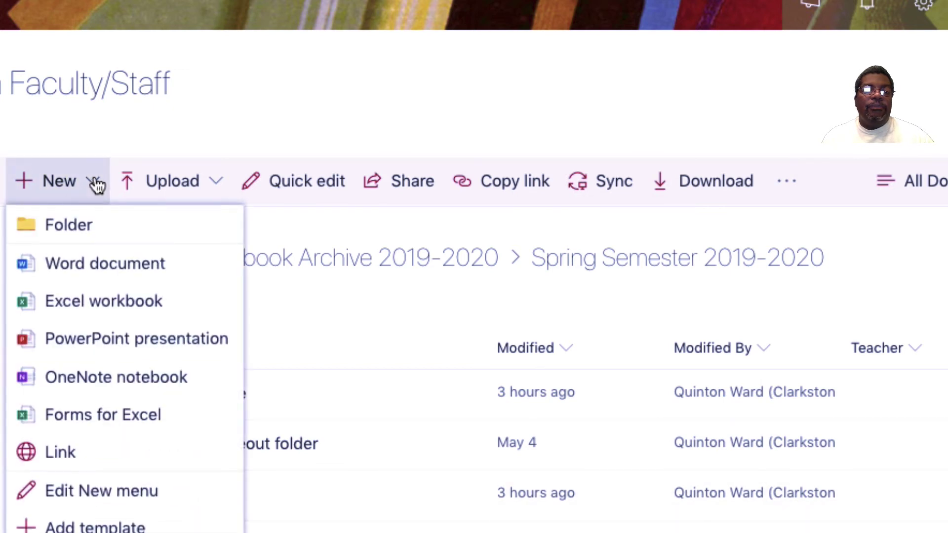
left_click(69, 226)
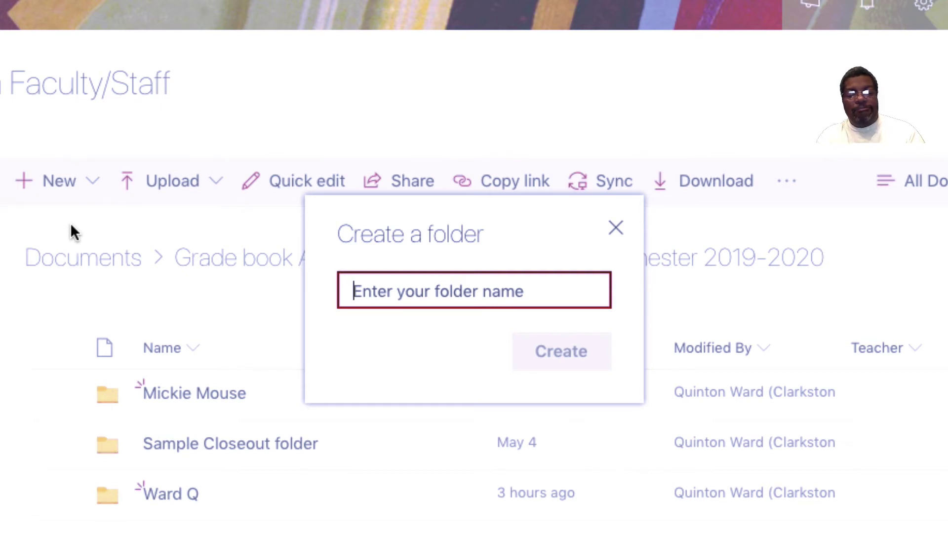
type("Ward")
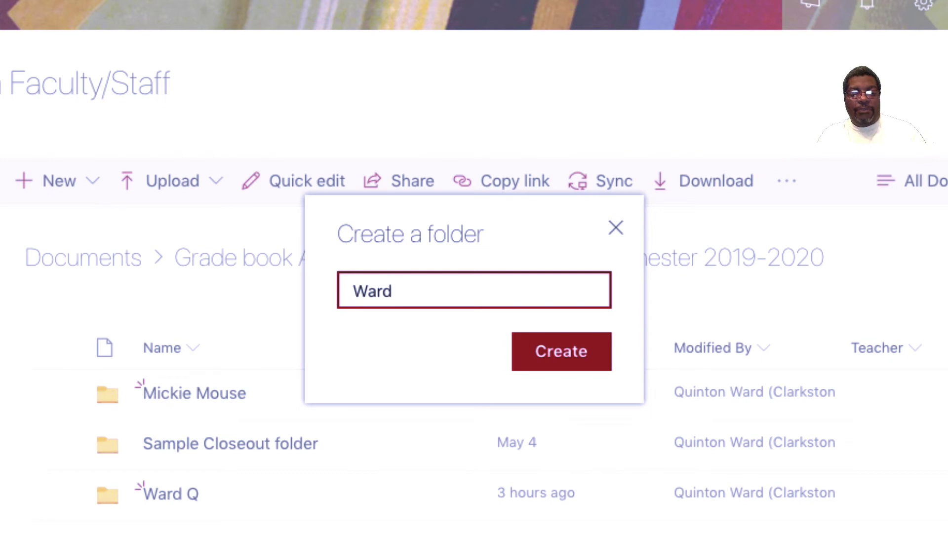
type(" Sample")
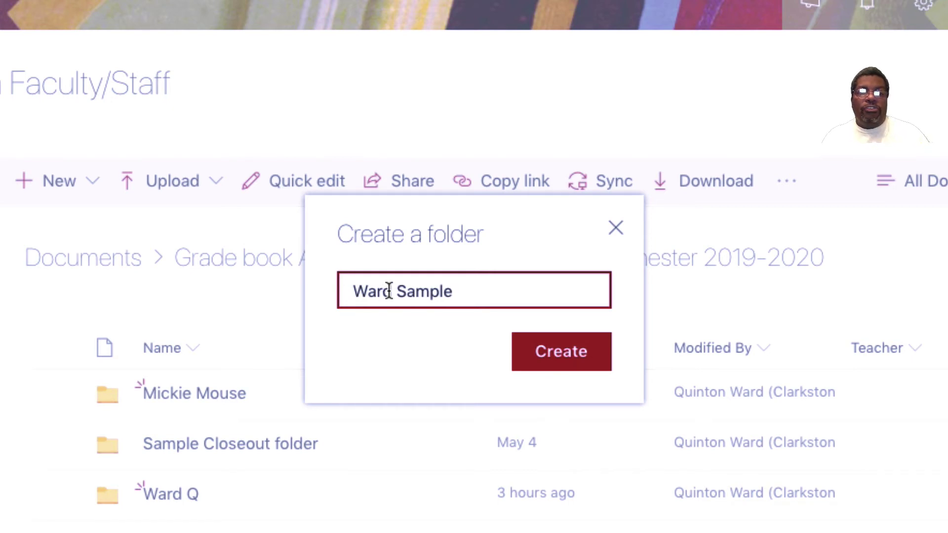
left_click(556, 350)
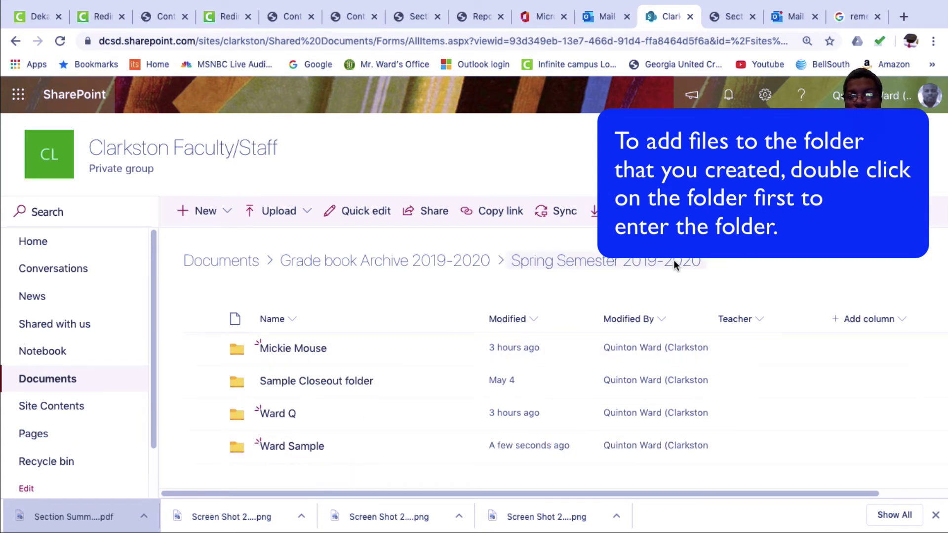
double_click(297, 447)
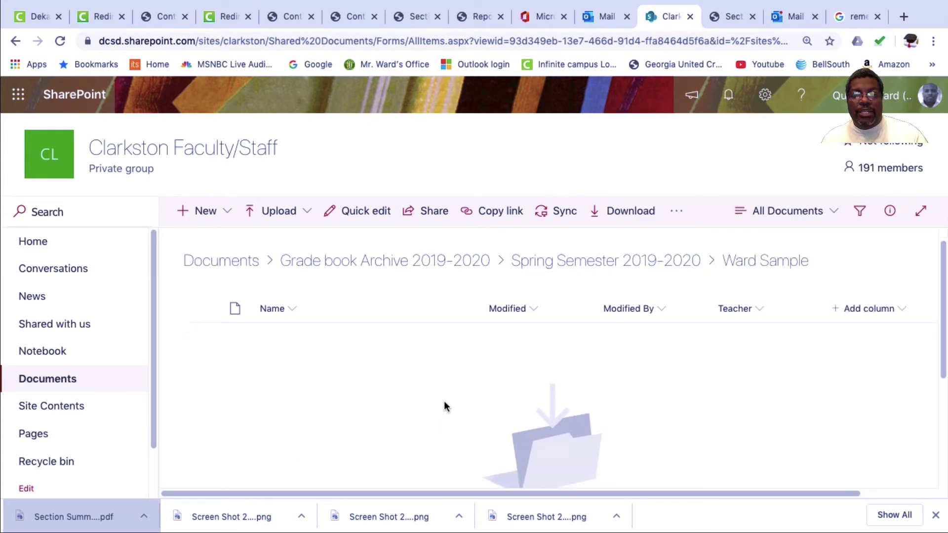
Start a file upload into the new folder, browse Downloads, Desktop and Applications for files, and cancel the upload.
scroll(444, 401, "down", 3)
scroll(523, 373, "up", 3)
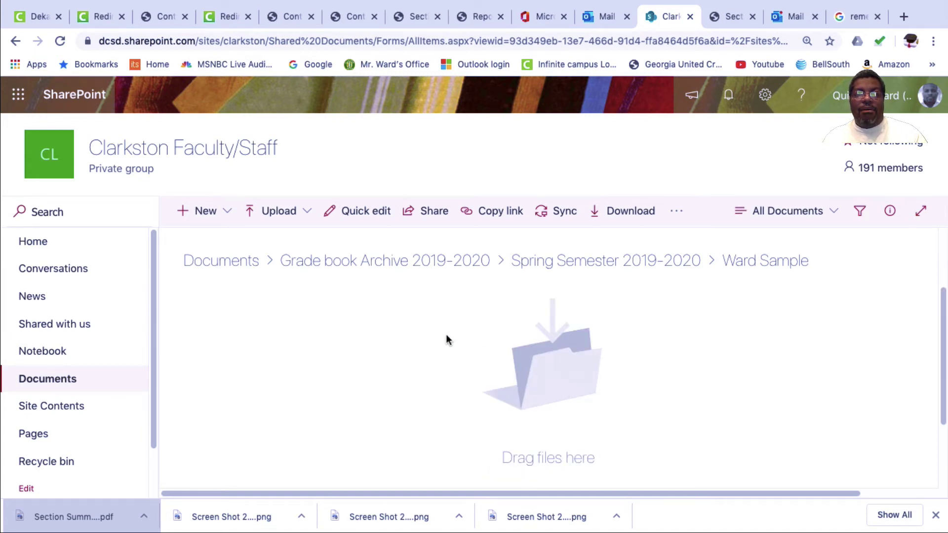
left_click(277, 212)
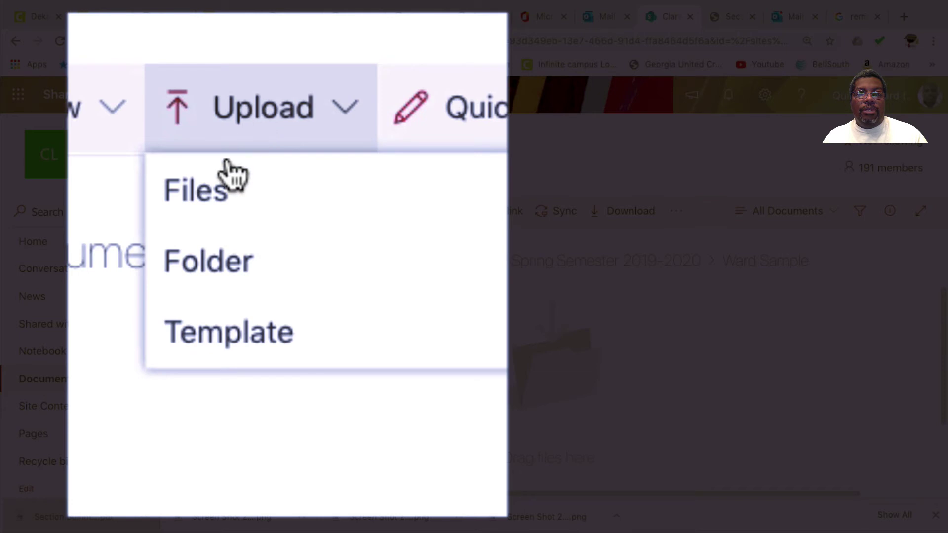
left_click(225, 198)
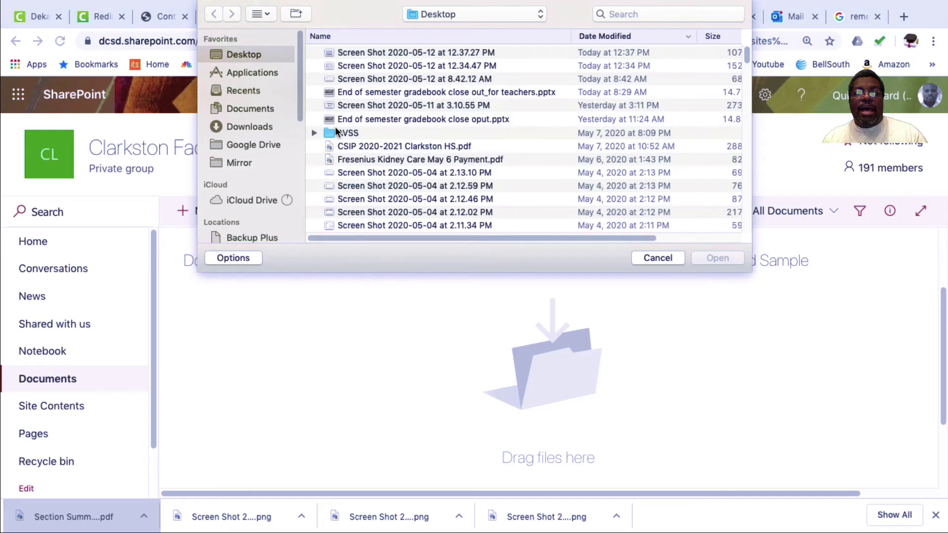
left_click(250, 127)
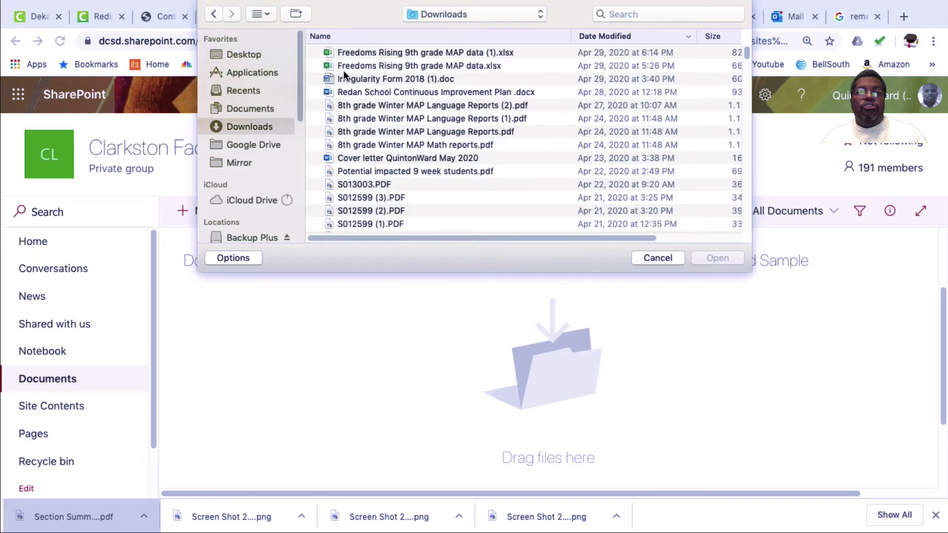
left_click(250, 54)
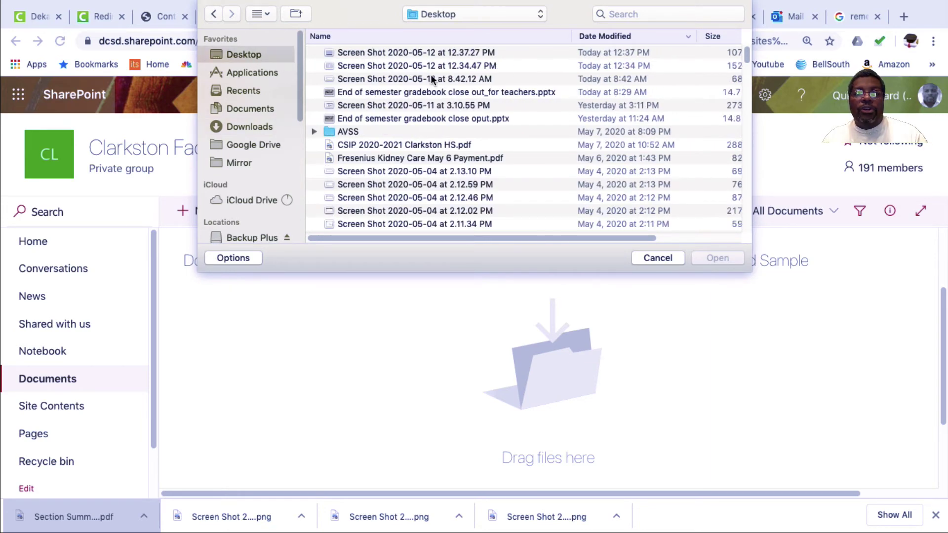
left_click(223, 74)
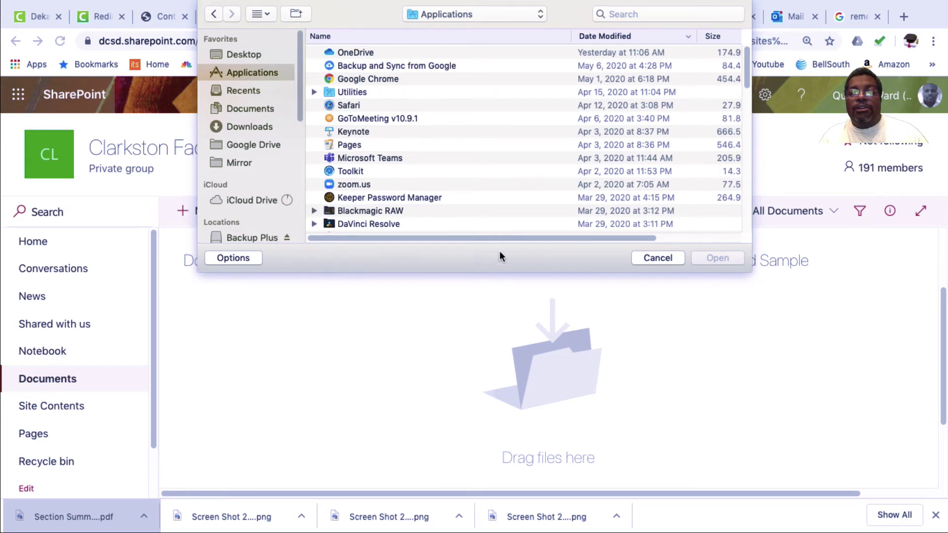
left_click(657, 258)
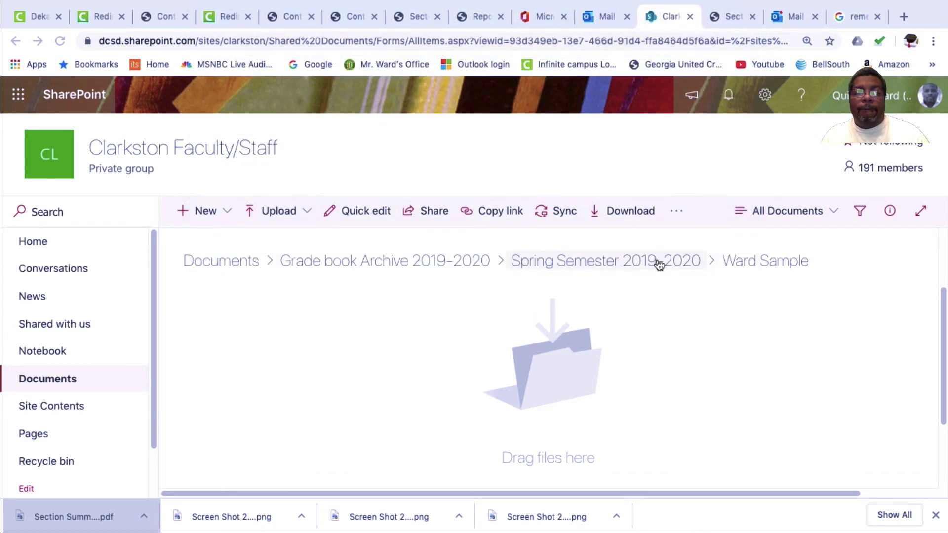
Go back up to the Grade book Archive 2019-2020 folder, and advance the PowerPoint slideshow to the Gen Ed Class vs Interrelated classes slide.
left_click(614, 263)
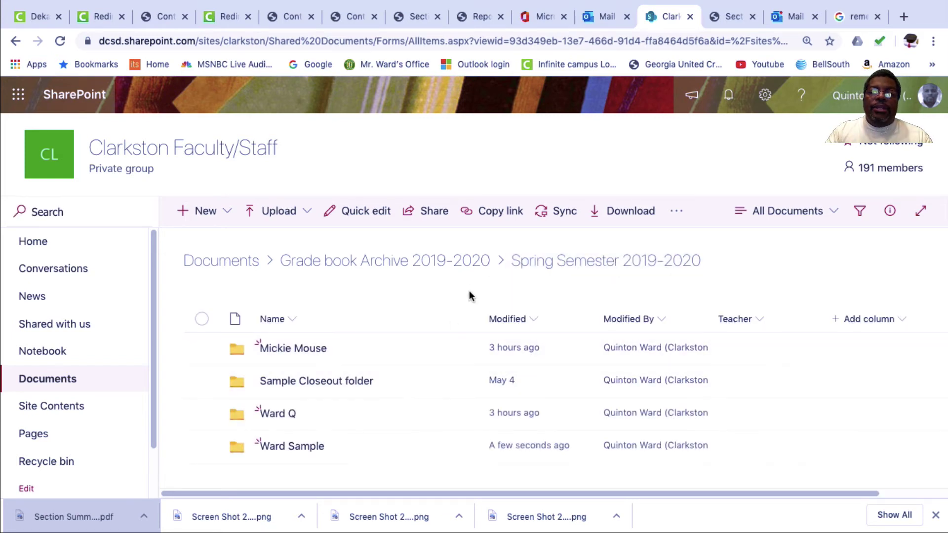
left_click(414, 263)
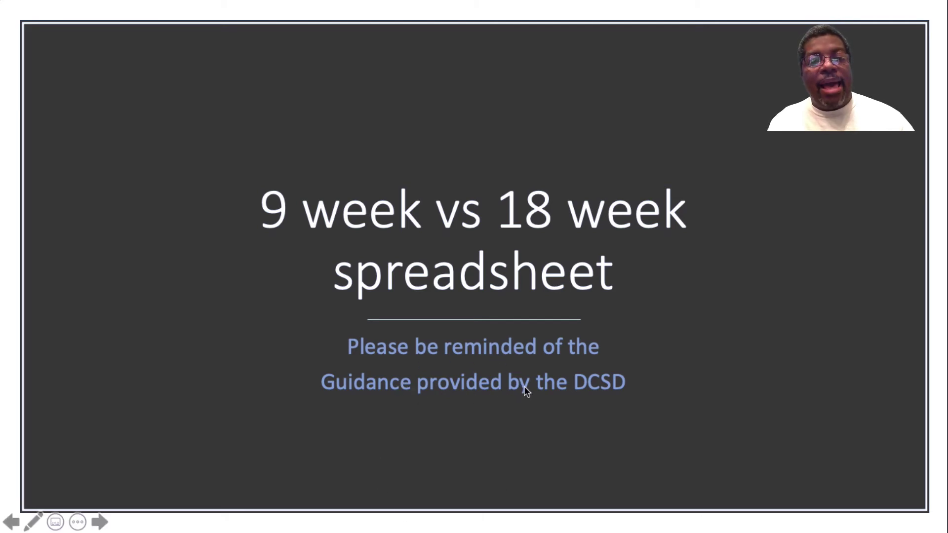
left_click(588, 392)
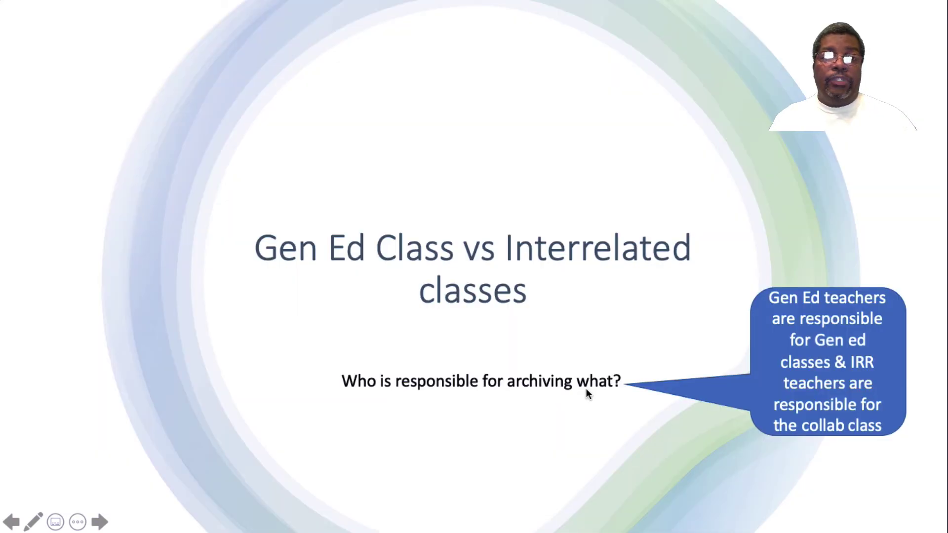